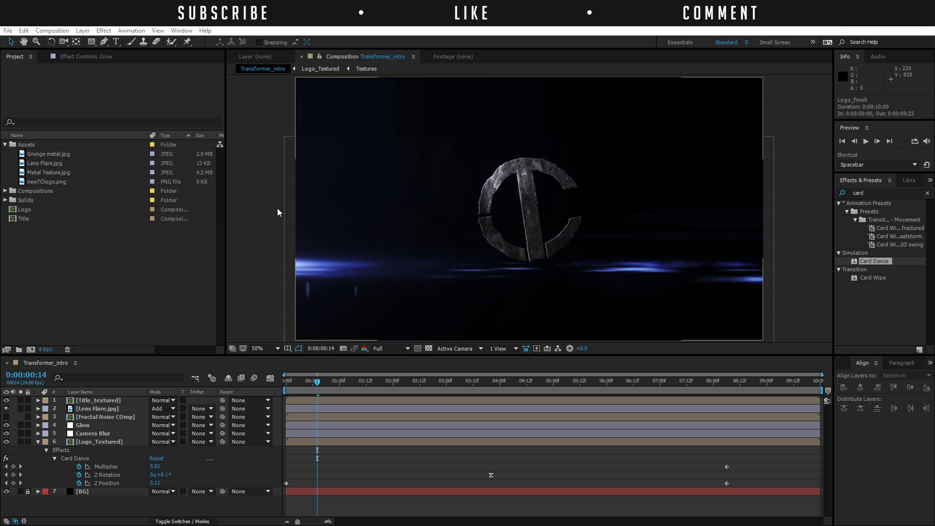
# - Create a 1920×1080 composition named Main Comp _TUT from Composition > New Composition
pyautogui.click(48, 31)
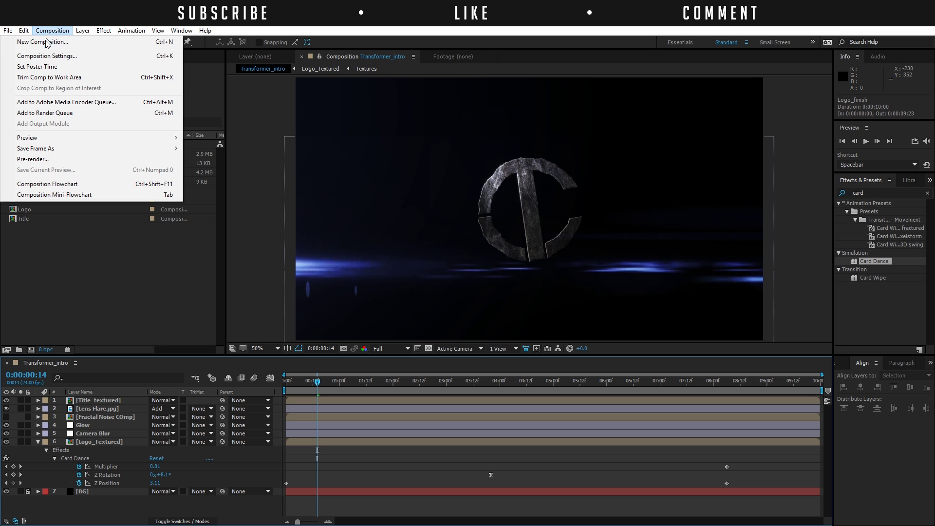
pyautogui.click(48, 42)
pyautogui.click(412, 217)
pyautogui.write('1690')
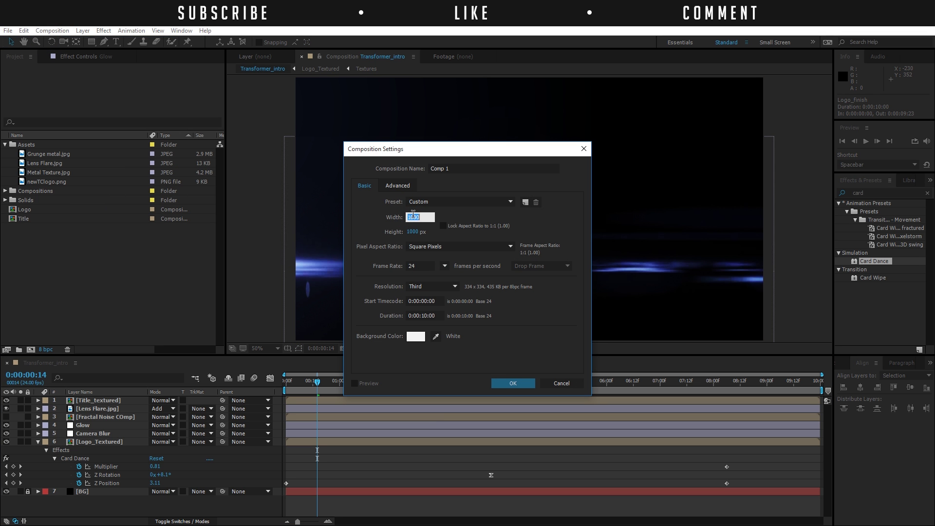
pyautogui.write('20')
pyautogui.press('Tab')
pyautogui.write('1080')
pyautogui.click(468, 173)
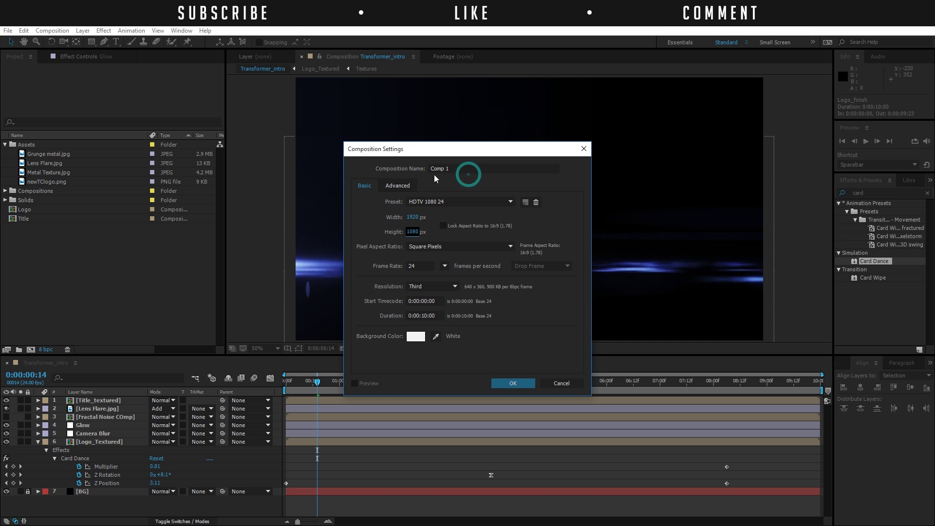
pyautogui.click(448, 168)
pyautogui.write('Main Comp')
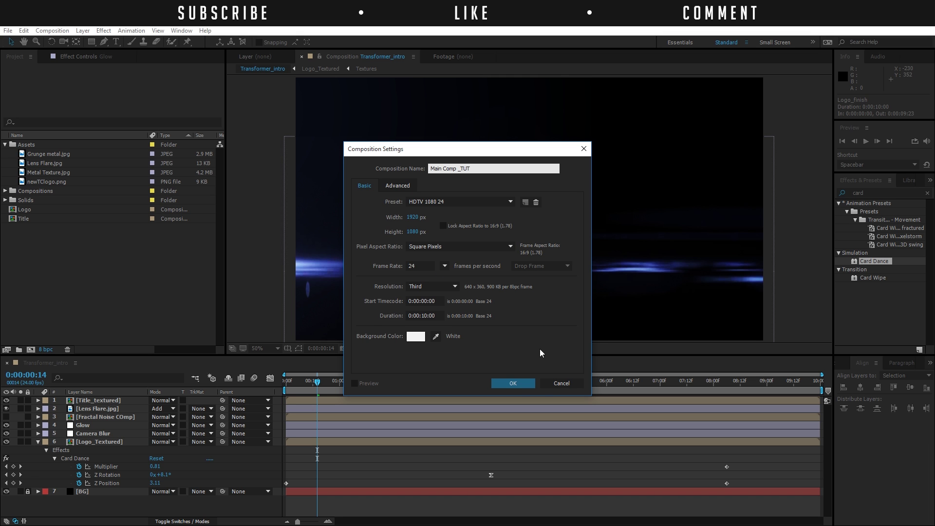
pyautogui.click(513, 383)
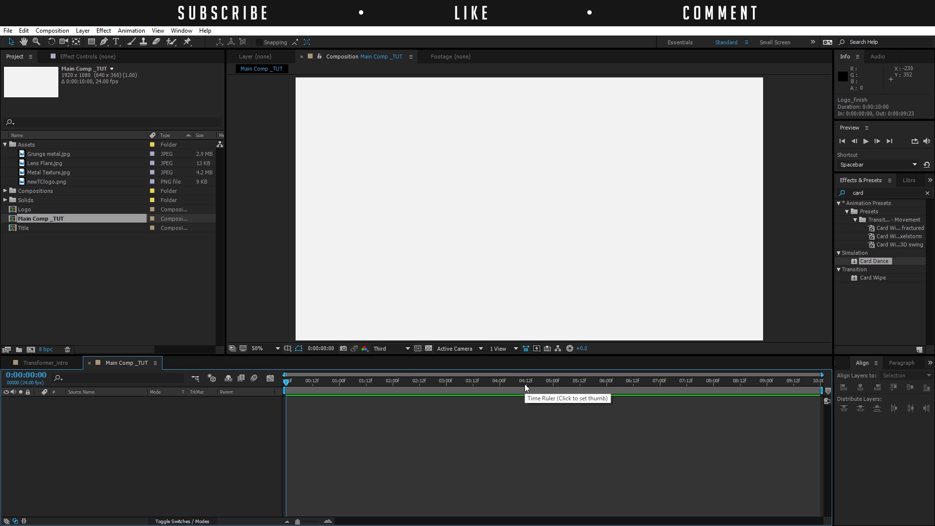
# - Add a new solid layer named BG and set its colour to black
pyautogui.scroll(-2, 485, 218)
pyautogui.scroll(2, 485, 217)
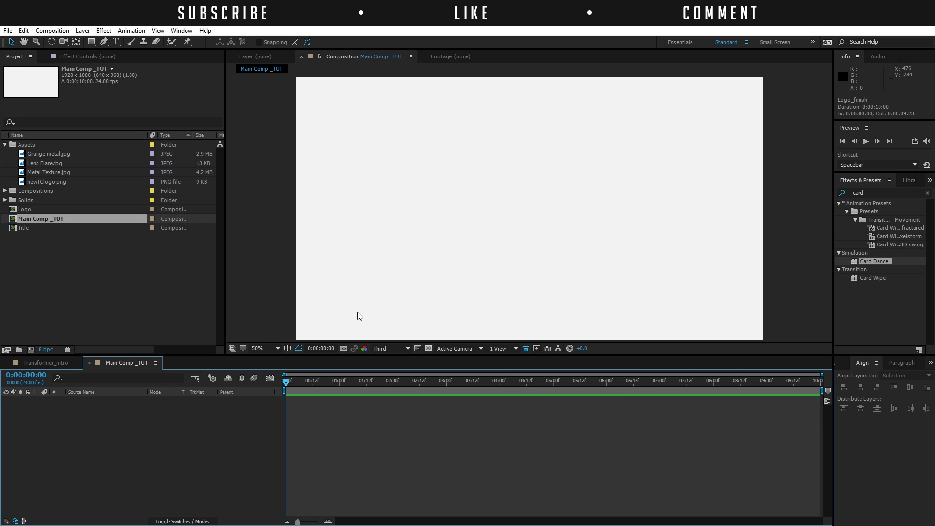
pyautogui.rightClick(110, 430)
pyautogui.moveTo(156, 340)
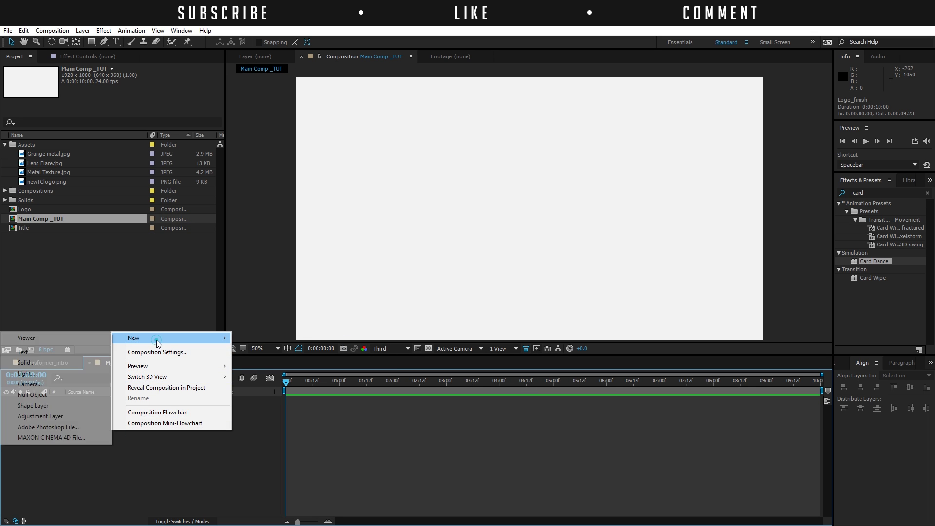
pyautogui.click(53, 362)
pyautogui.write('BG')
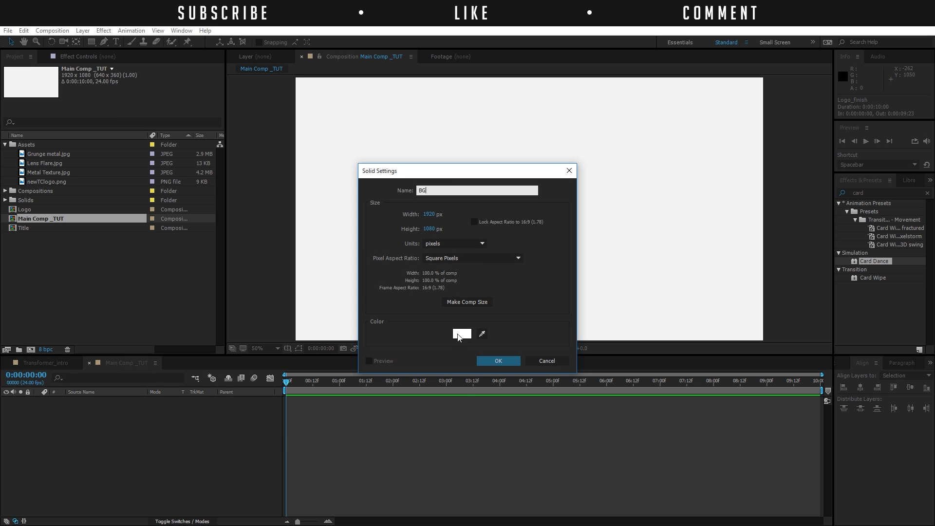
pyautogui.click(462, 334)
pyautogui.moveTo(301, 389); pyautogui.dragTo(191, 445)
pyautogui.click(438, 306)
pyautogui.click(494, 364)
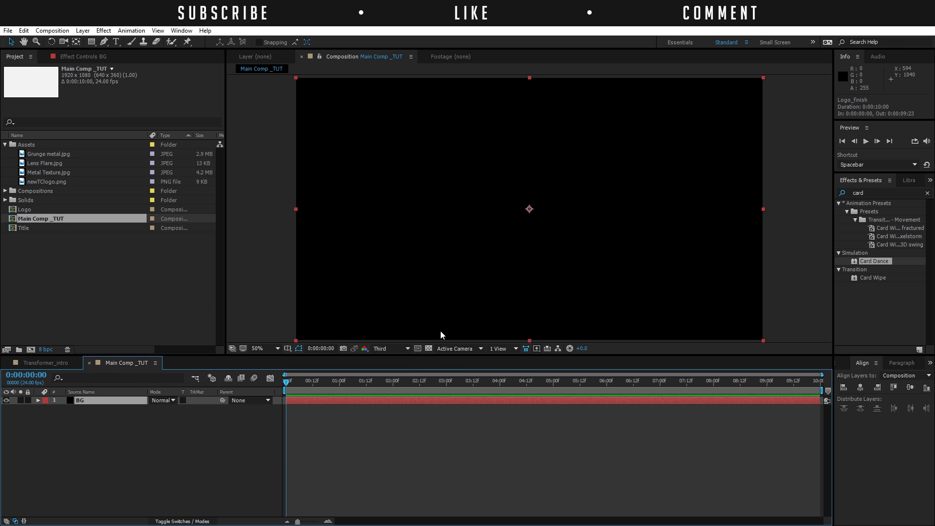
# - Dismiss the new-layer menu without adding anything, then bring up the Composition menu
pyautogui.rightClick(157, 431)
pyautogui.moveTo(223, 336)
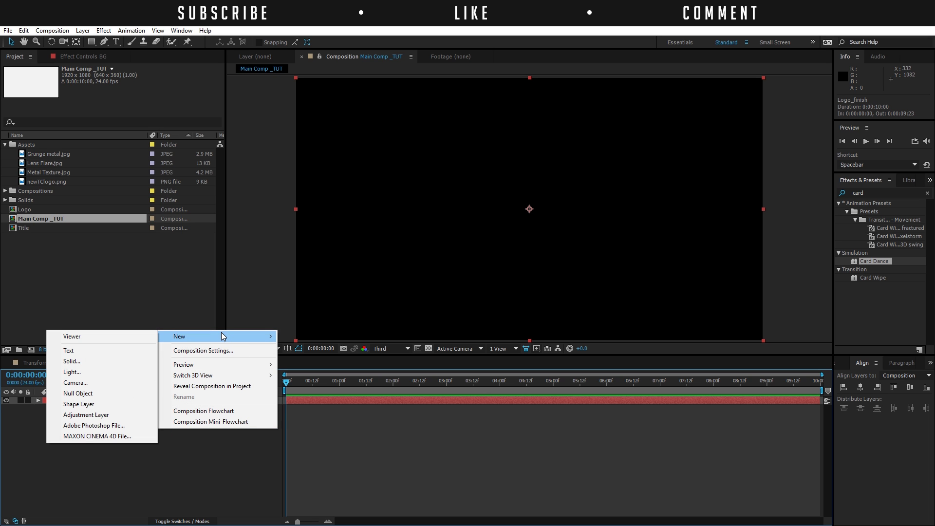
pyautogui.click(121, 475)
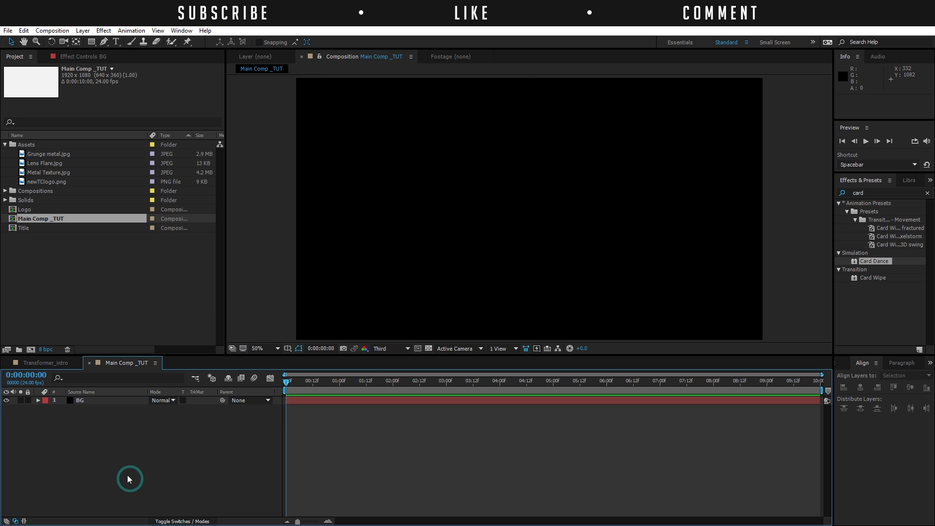
pyautogui.click(52, 30)
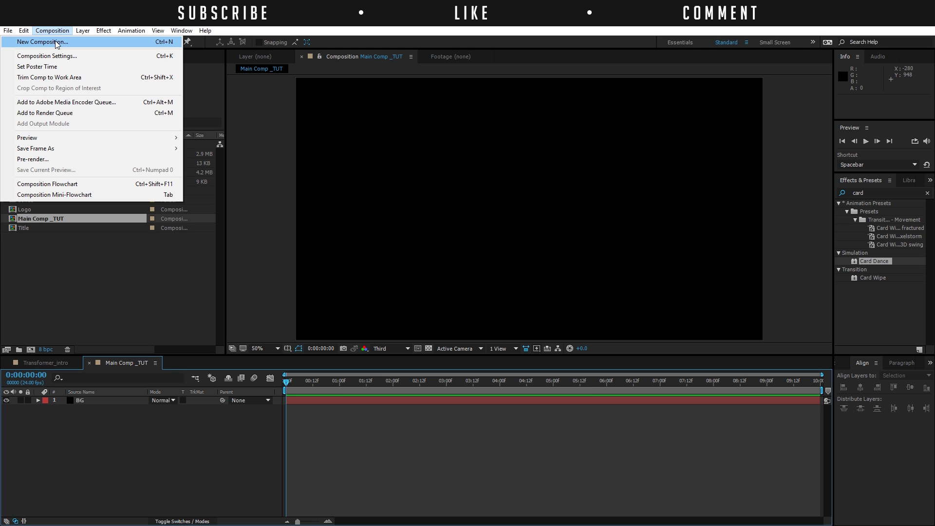
# - Create a second HDTV 1080 24 composition named Metal Texture COMP
pyautogui.click(42, 42)
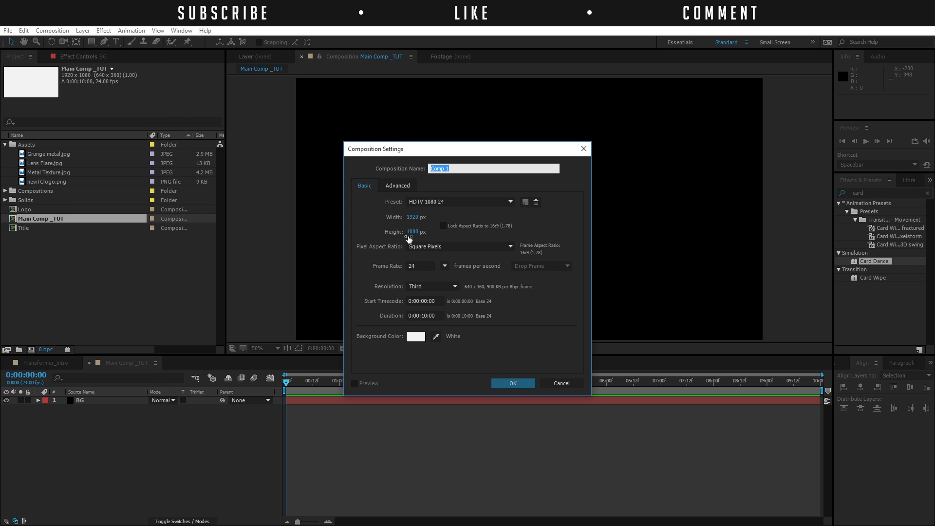
pyautogui.write('Metal Texture COMP')
pyautogui.press('Return')
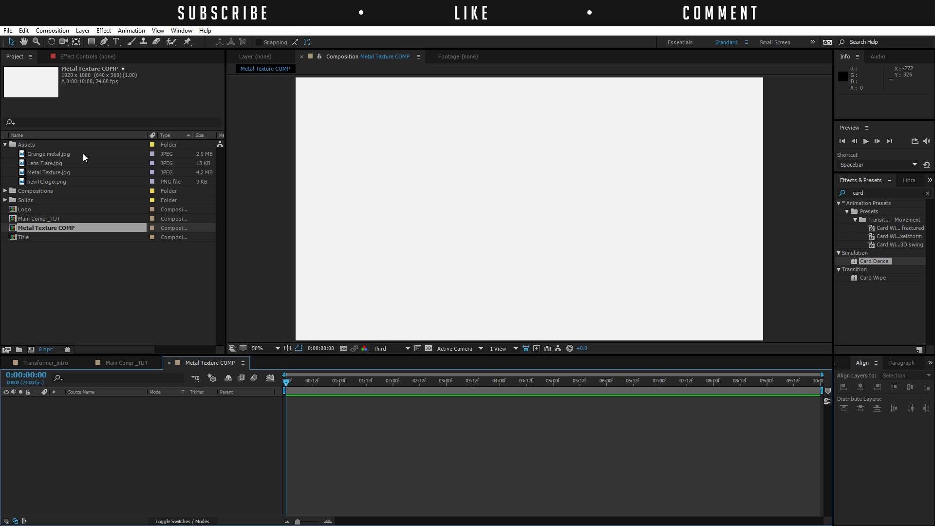
# - Add Metal Texture.jpg scaled to about 54% and Grunge metal.jpg above it at about 64%
pyautogui.moveTo(53, 173); pyautogui.dragTo(104, 406)
pyautogui.scroll(-2, 441, 237)
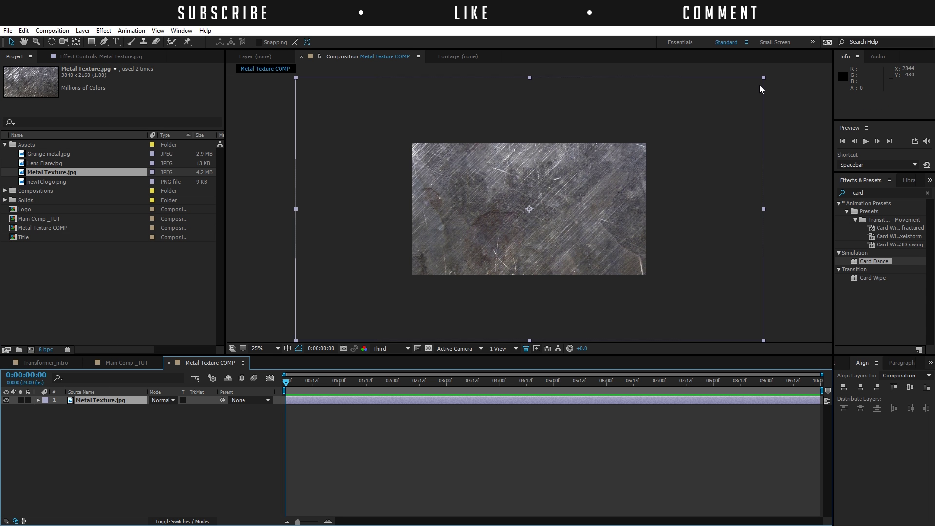
pyautogui.moveTo(763, 77); pyautogui.dragTo(652, 131)
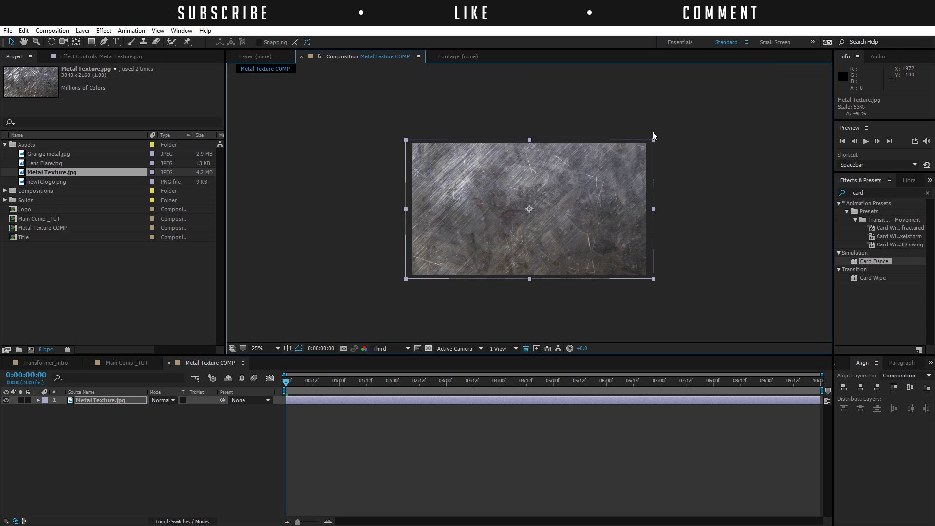
pyautogui.moveTo(61, 154); pyautogui.dragTo(95, 400)
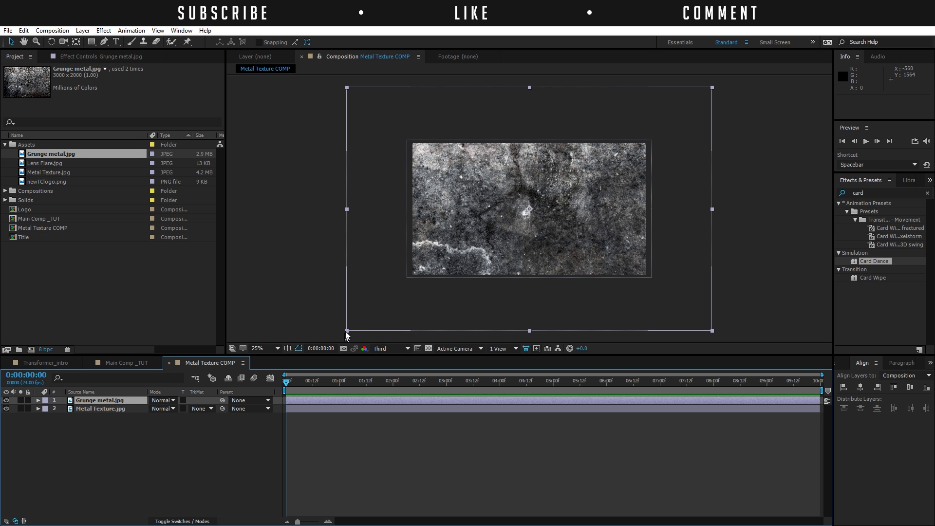
pyautogui.moveTo(347, 330); pyautogui.dragTo(411, 312)
pyautogui.press('.')
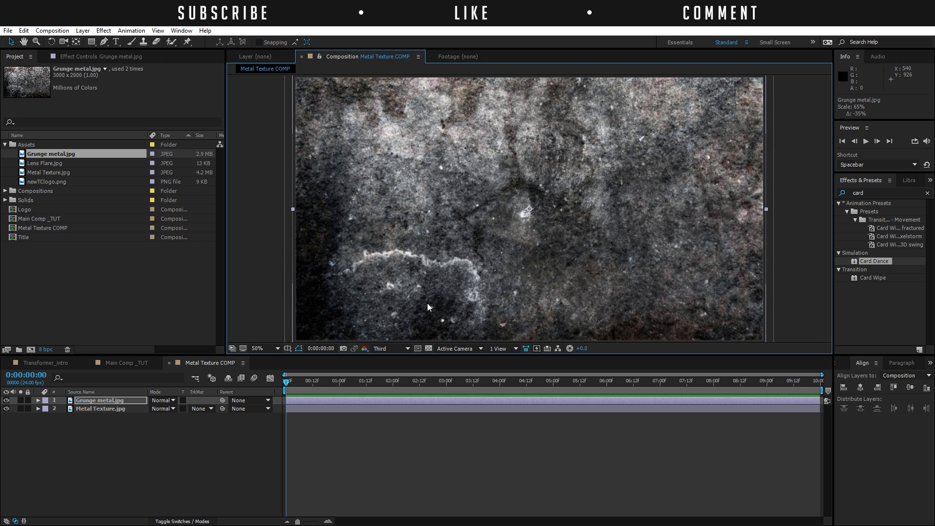
# - Set the Grunge metal layer to Multiply at 75% opacity and check the blend
pyautogui.click(170, 401)
pyautogui.click(223, 145)
pyautogui.press('t')
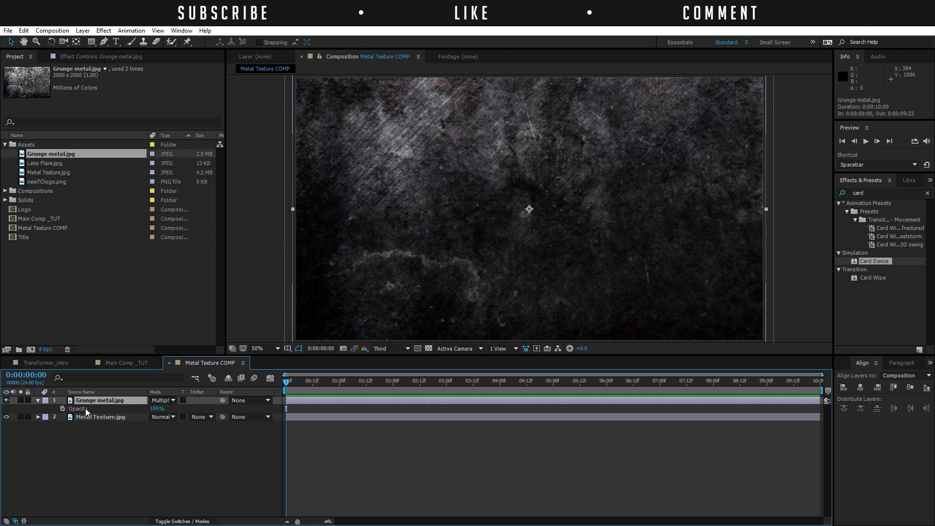
pyautogui.click(153, 408)
pyautogui.write('75')
pyautogui.press('Return')
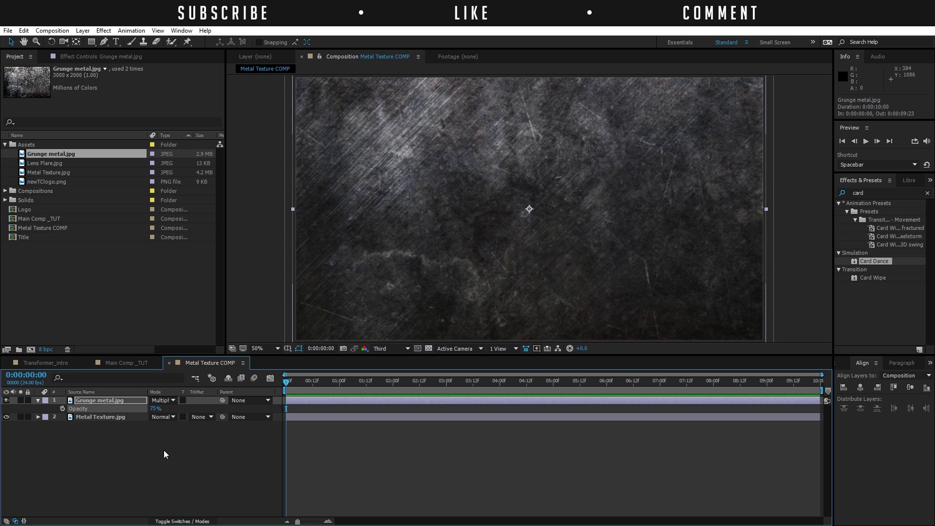
pyautogui.click(164, 450)
pyautogui.moveTo(305, 382); pyautogui.dragTo(391, 382)
pyautogui.click(15, 401)
pyautogui.click(6, 401)
pyautogui.click(6, 401)
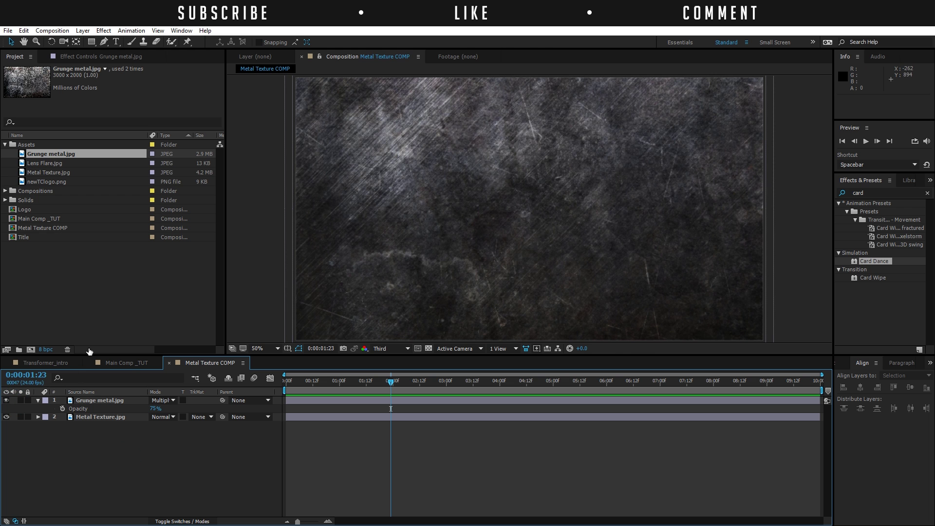
# - From Main Comp _TUT, create a 1000×1000 composition named Logo
pyautogui.click(130, 363)
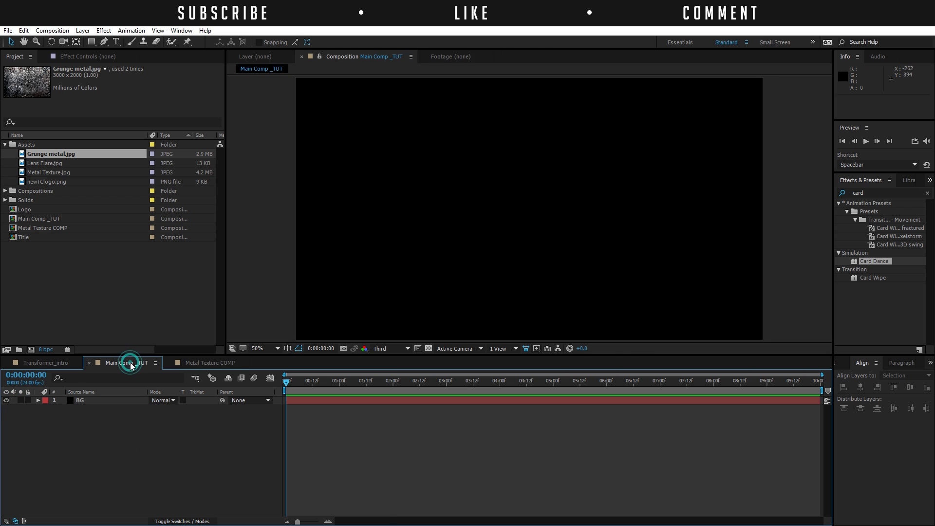
pyautogui.click(52, 30)
pyautogui.click(53, 44)
pyautogui.click(412, 217)
pyautogui.write('1000')
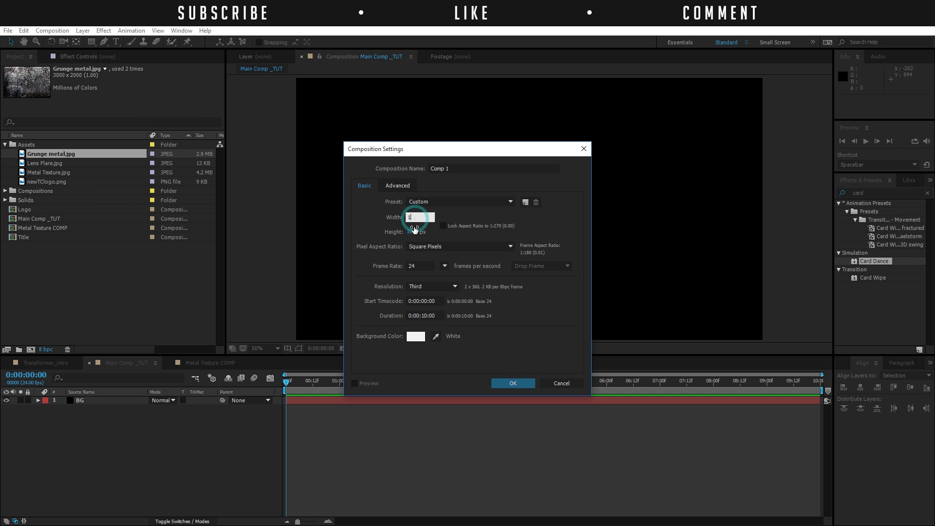
pyautogui.click(413, 233)
pyautogui.write('1000')
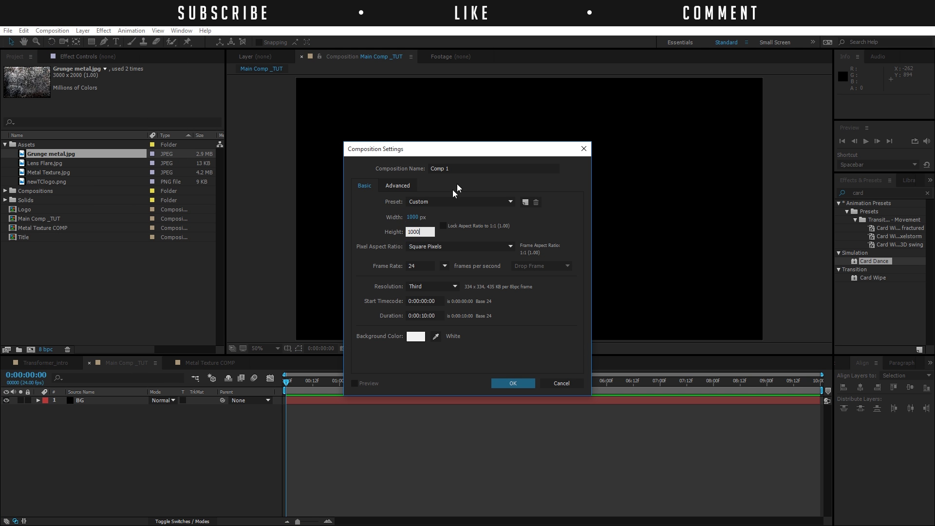
pyautogui.press('Tab')
pyautogui.write('Logo')
pyautogui.press('Return')
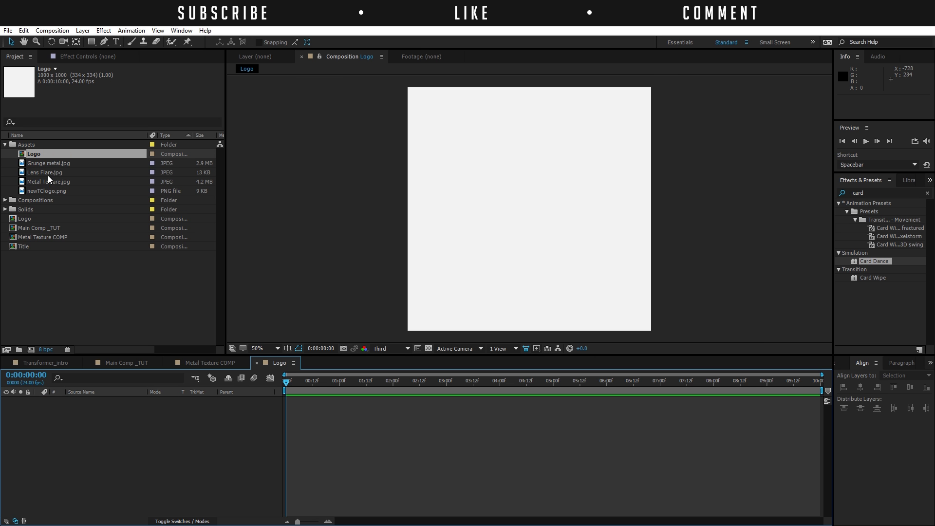
# - Add newTClogo.png to Logo and set the preview resolution to Full at 50% zoom
pyautogui.moveTo(46, 190); pyautogui.dragTo(131, 414)
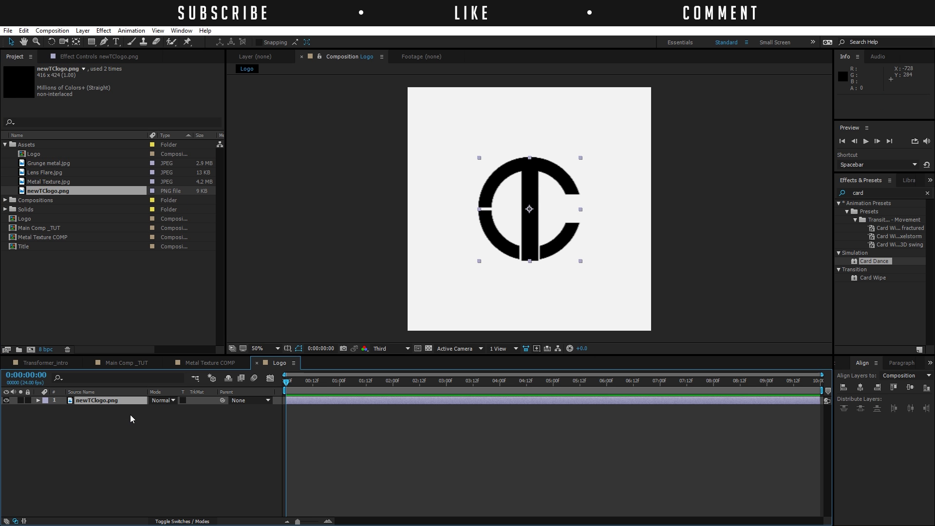
pyautogui.click(767, 237)
pyautogui.press('.')
pyautogui.press(',')
pyautogui.click(395, 348)
pyautogui.click(393, 371)
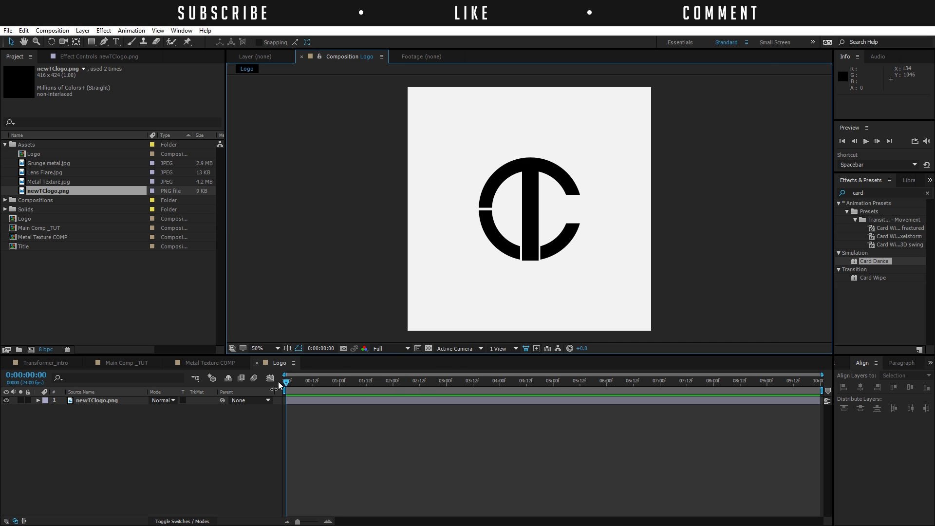
# - Resize the Logo composition to 700×700 in Composition Settings
pyautogui.click(135, 401)
pyautogui.rightClick(157, 434)
pyautogui.click(207, 355)
pyautogui.click(413, 217)
pyautogui.write('700')
pyautogui.press('Tab')
pyautogui.write('700')
pyautogui.press('Return')
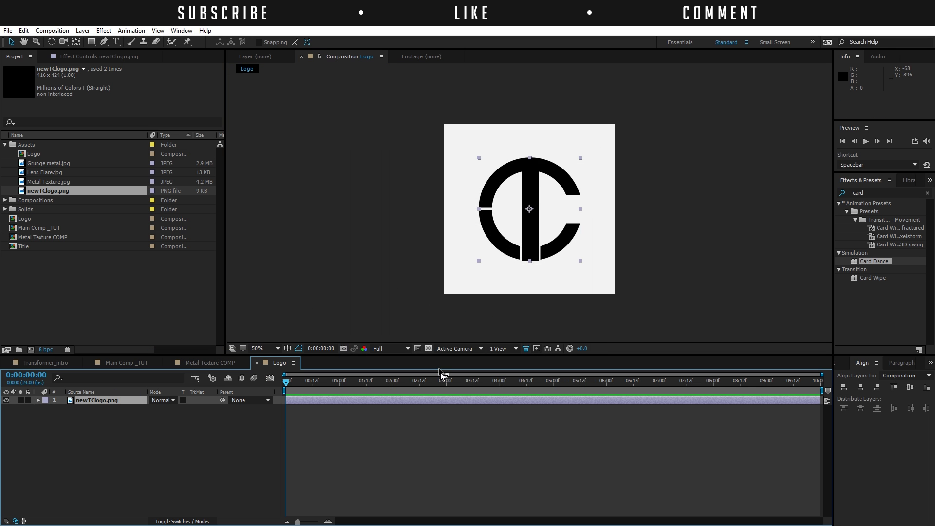
pyautogui.click(328, 420)
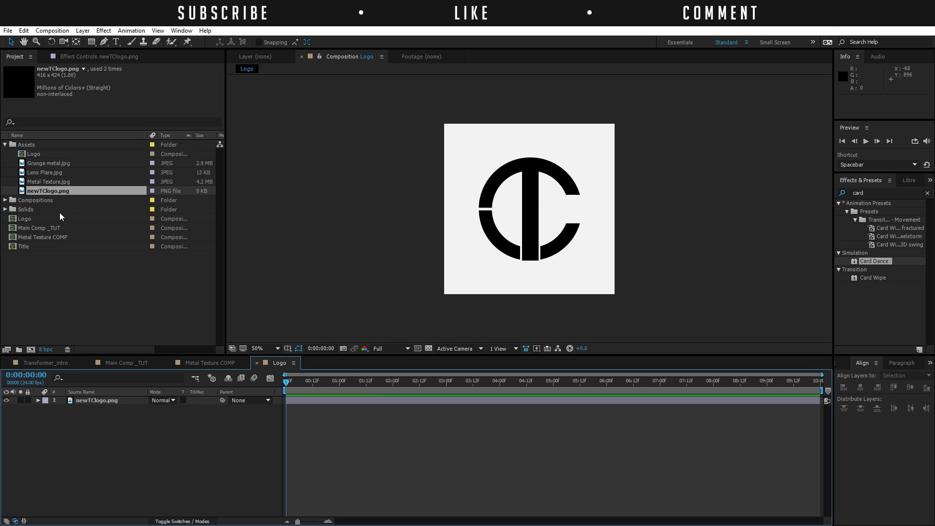
# - Add Logo and Metal Texture COMP to Main Comp _TUT, scale the texture to 47%, and alpha-matte it to Logo
pyautogui.click(137, 363)
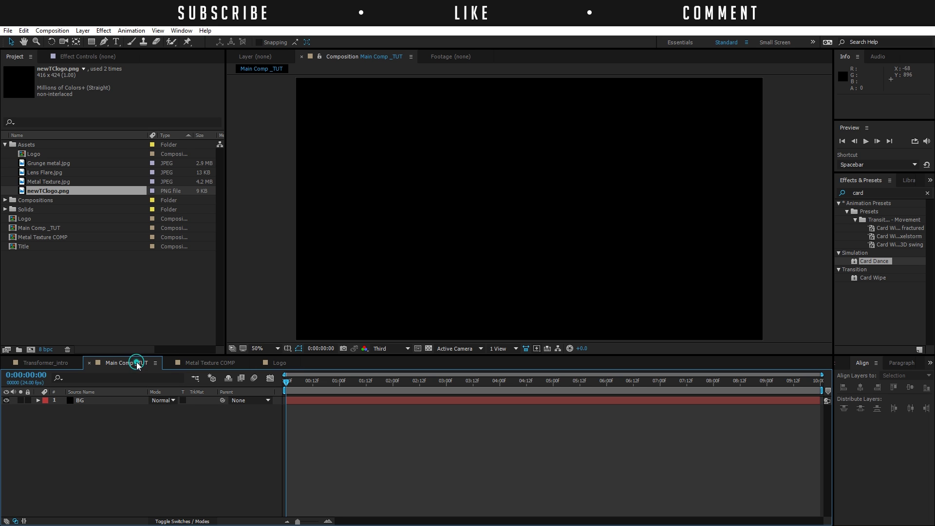
pyautogui.moveTo(36, 154); pyautogui.dragTo(102, 397)
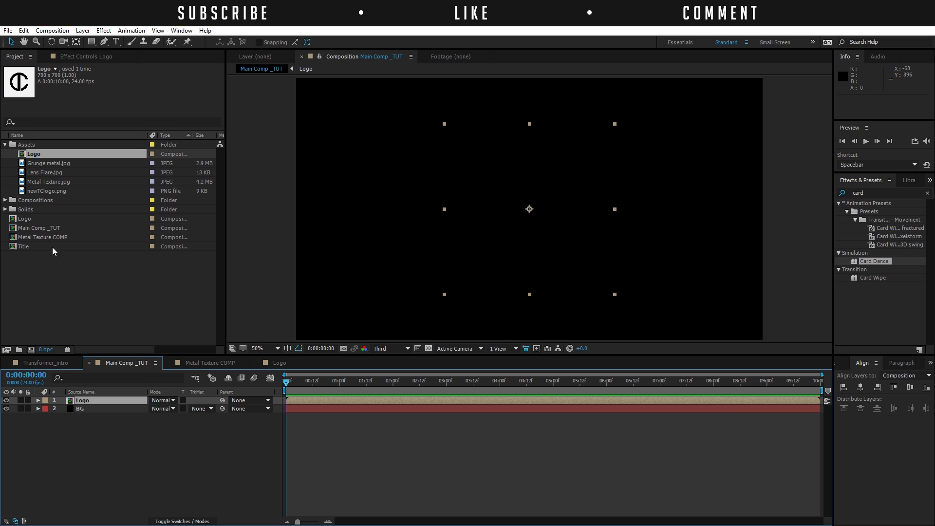
pyautogui.moveTo(48, 236); pyautogui.dragTo(103, 405)
pyautogui.click(104, 409)
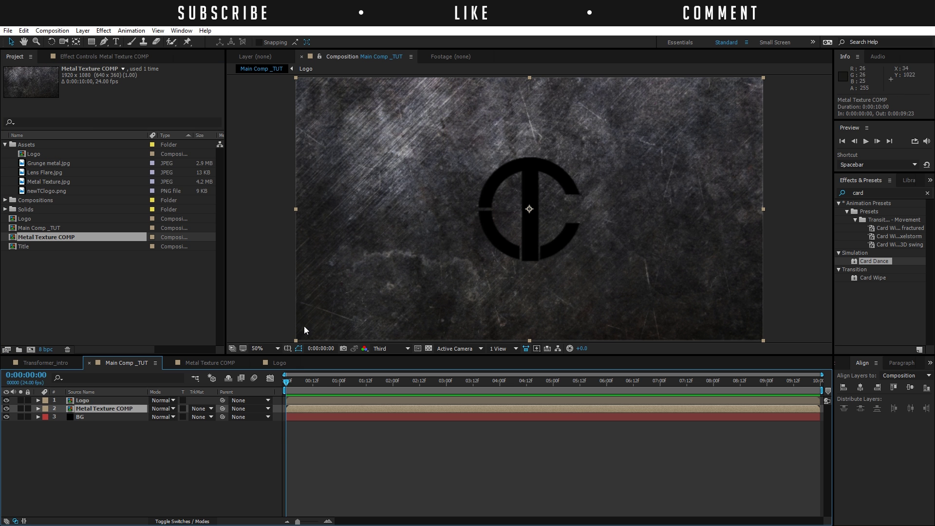
pyautogui.moveTo(298, 338); pyautogui.dragTo(419, 300)
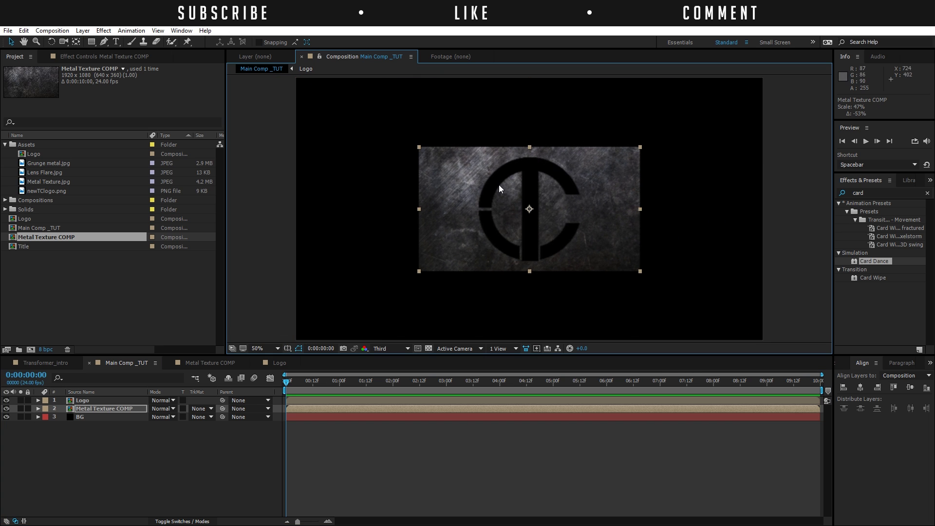
pyautogui.moveTo(640, 147); pyautogui.dragTo(590, 154)
pyautogui.click(199, 409)
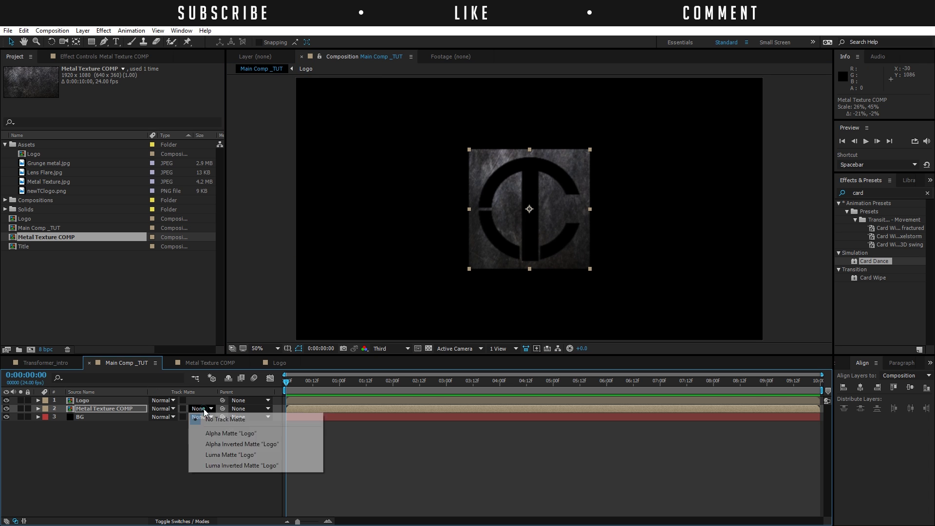
pyautogui.click(226, 433)
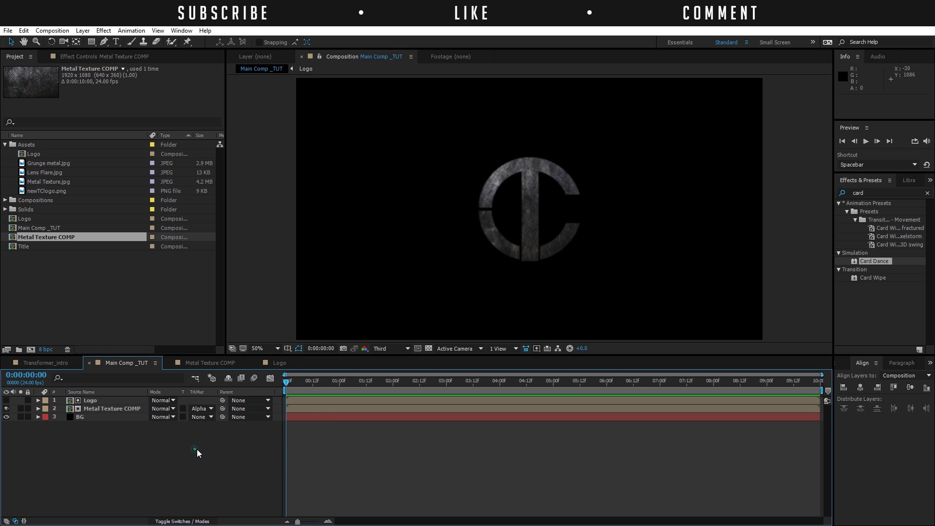
# - At Full resolution and 100% zoom, pre-compose Logo and Metal Texture COMP into Logo_textured
pyautogui.click(381, 349)
pyautogui.click(393, 374)
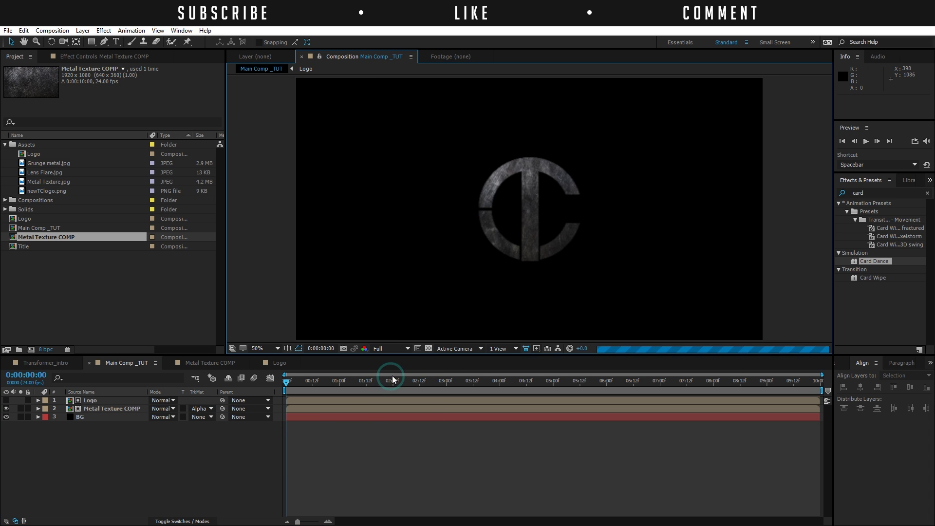
pyautogui.press('.')
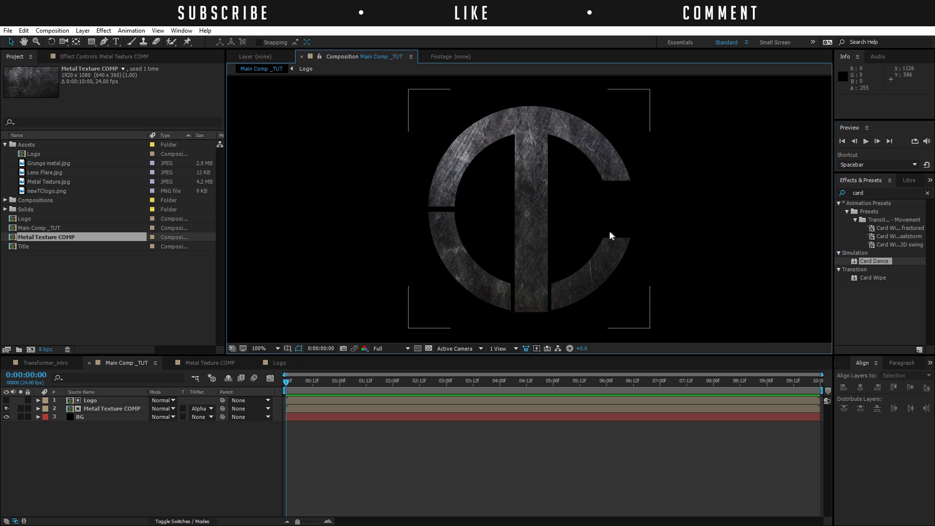
pyautogui.click(96, 404)
pyautogui.keyDown('shift'); pyautogui.click(90, 408); pyautogui.keyUp('shift')
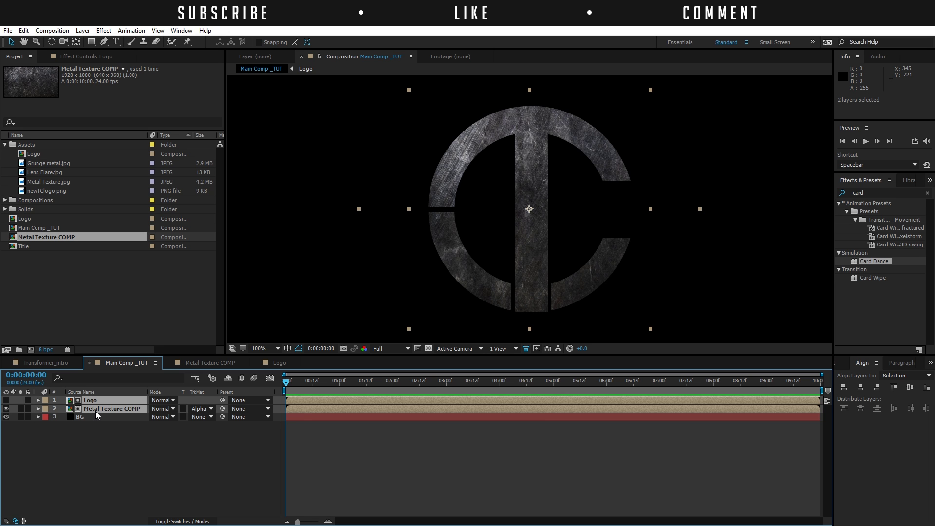
pyautogui.click(83, 30)
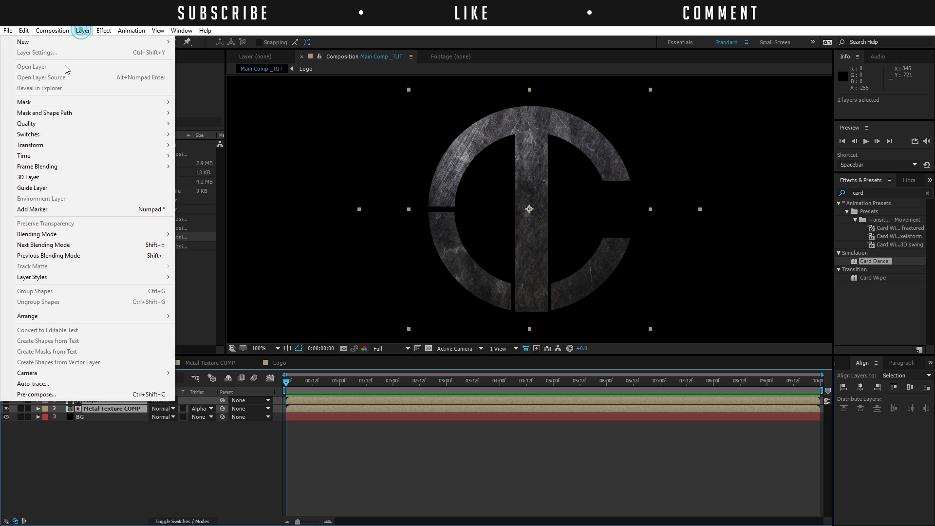
pyautogui.click(42, 396)
pyautogui.write('Log')
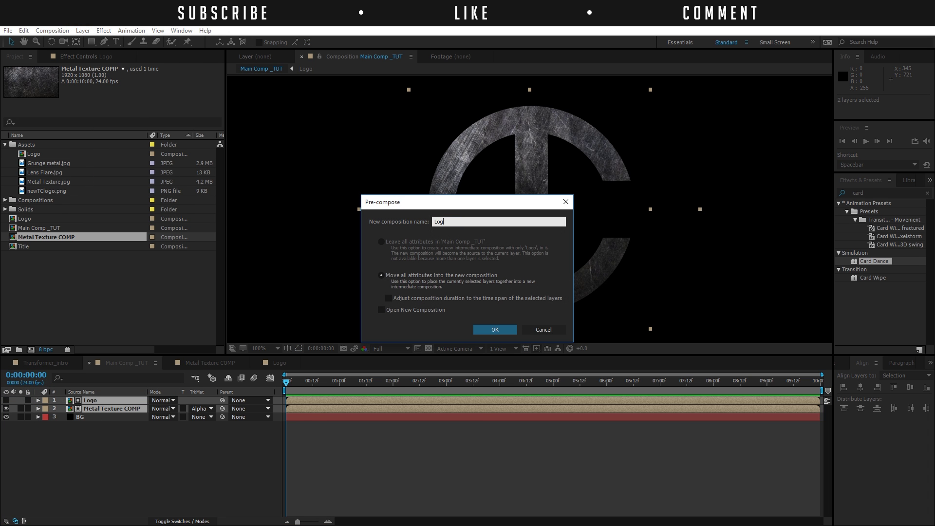
pyautogui.write('o_textured')
pyautogui.press('Return')
# - Apply Bevel Alpha to Logo_textured with Edge Thickness 4.00 and Light Intensity 0.64
pyautogui.doubleClick(872, 193)
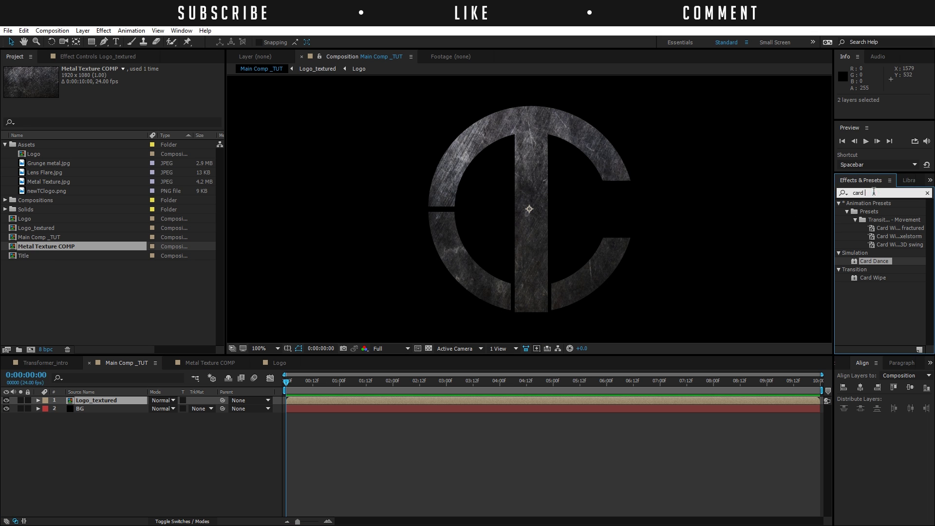
pyautogui.write('beve')
pyautogui.moveTo(881, 269); pyautogui.dragTo(409, 396)
pyautogui.moveTo(404, 403); pyautogui.dragTo(405, 403)
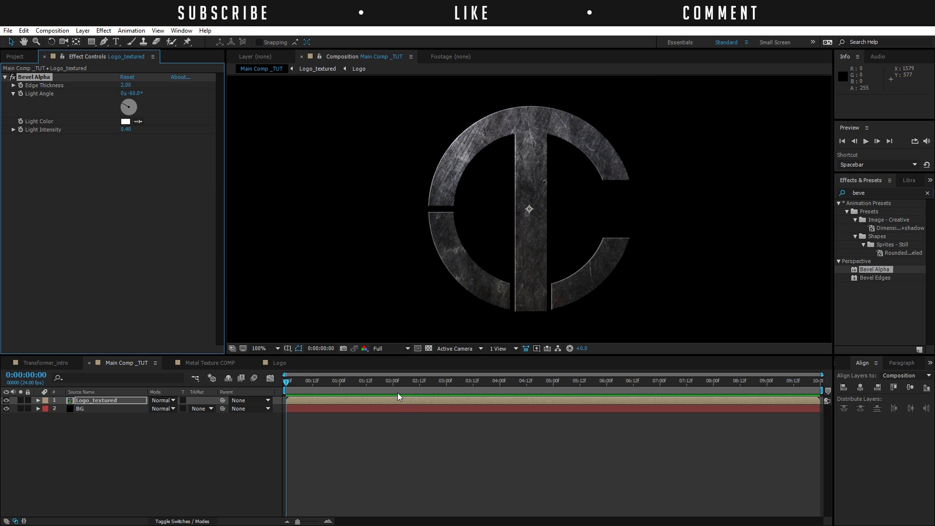
pyautogui.click(125, 85)
pyautogui.write('4')
pyautogui.press('Return')
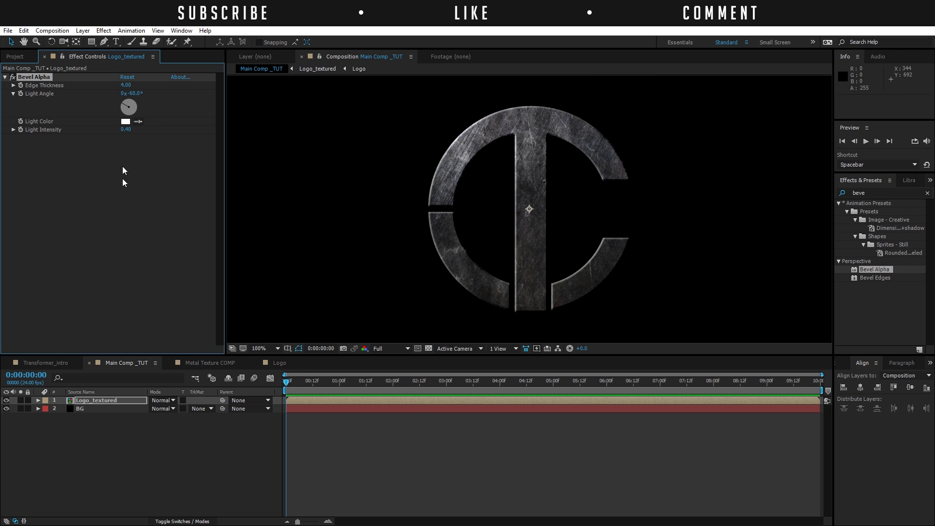
pyautogui.click(122, 184)
pyautogui.moveTo(124, 133); pyautogui.dragTo(133, 132)
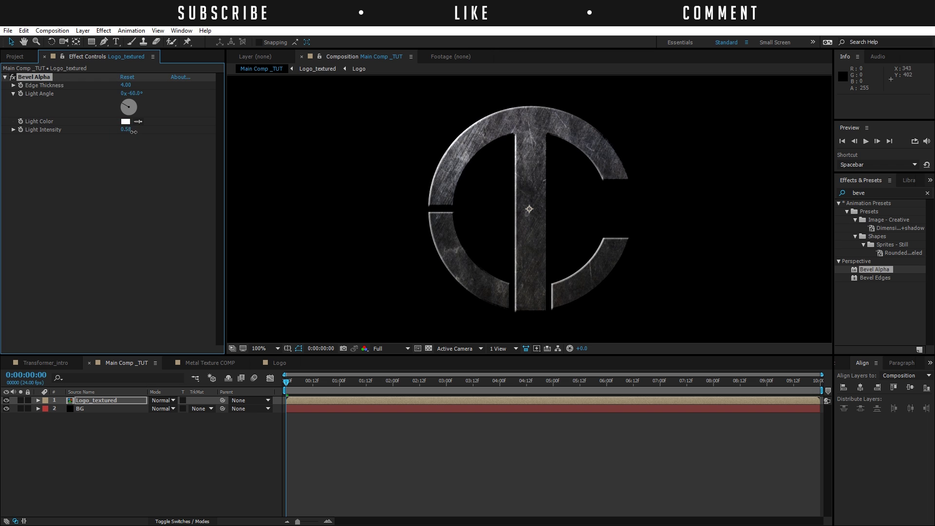
pyautogui.click(466, 433)
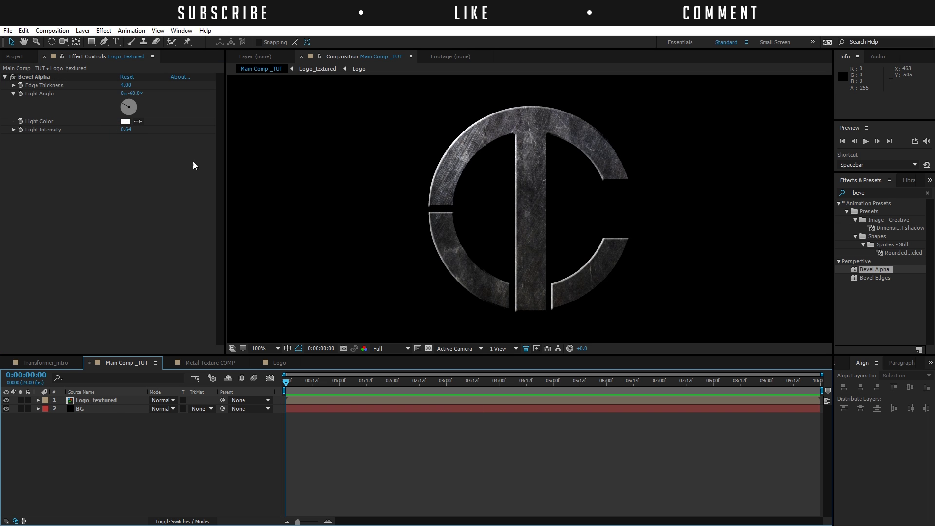
pyautogui.click(104, 30)
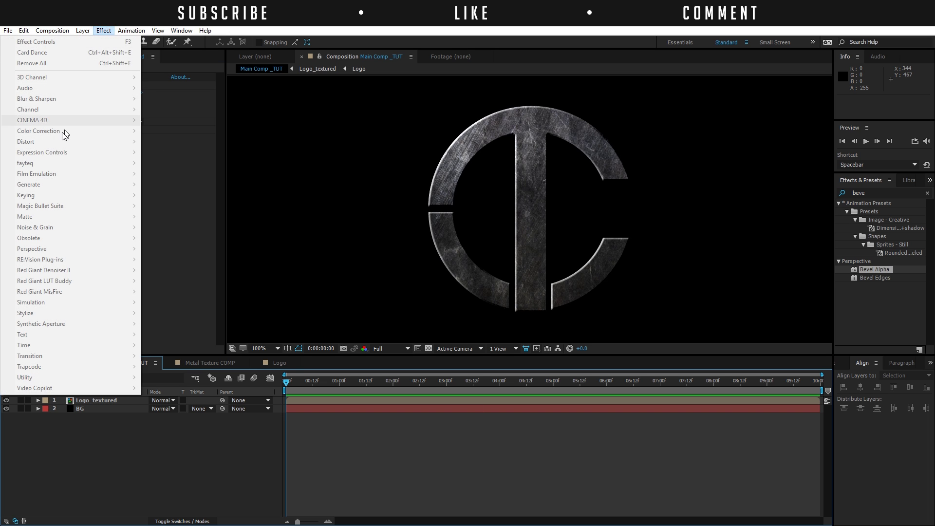
# - Add the Curves effect to the Logo_textured layer
pyautogui.click(135, 440)
pyautogui.click(106, 400)
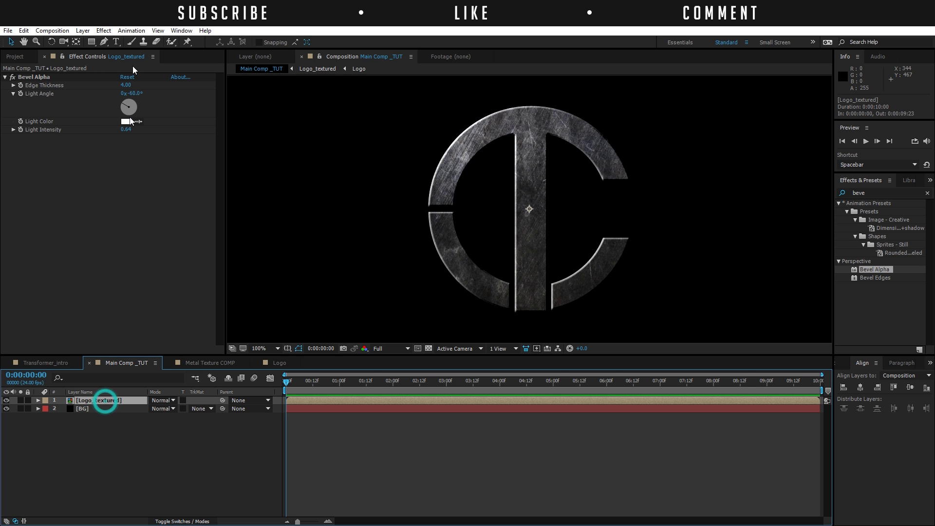
pyautogui.click(104, 30)
pyautogui.moveTo(69, 131)
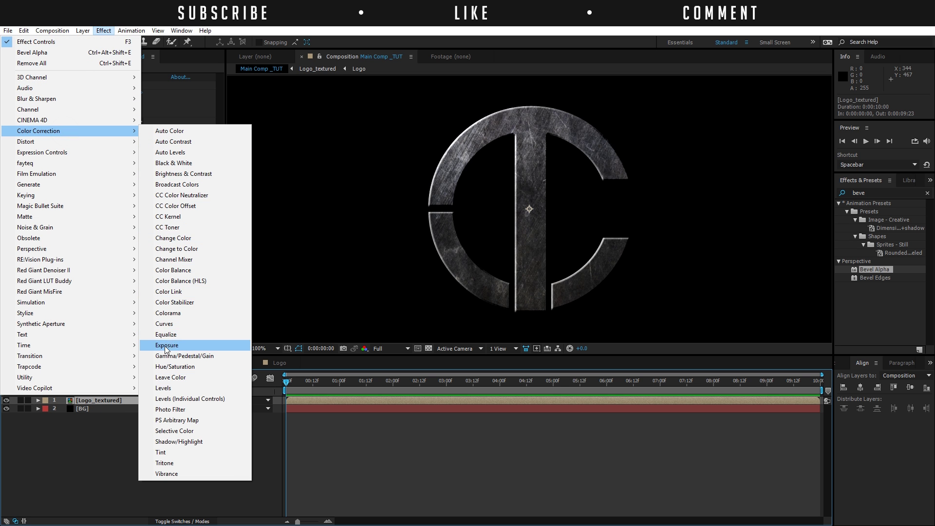
pyautogui.click(195, 324)
# - Shape an S-curve that darkens shadows and lifts highlights, comparing Curves on and off
pyautogui.moveTo(56, 238); pyautogui.dragTo(52, 276)
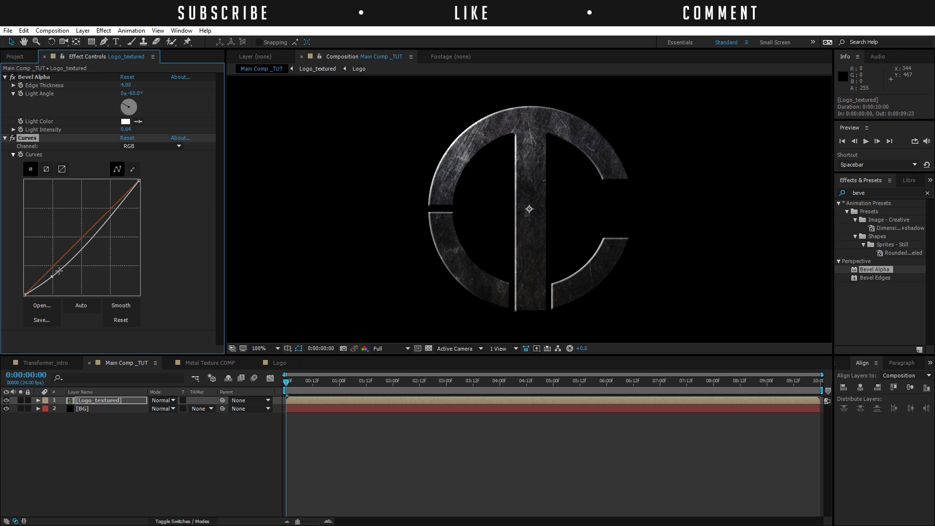
pyautogui.moveTo(112, 217); pyautogui.dragTo(107, 209)
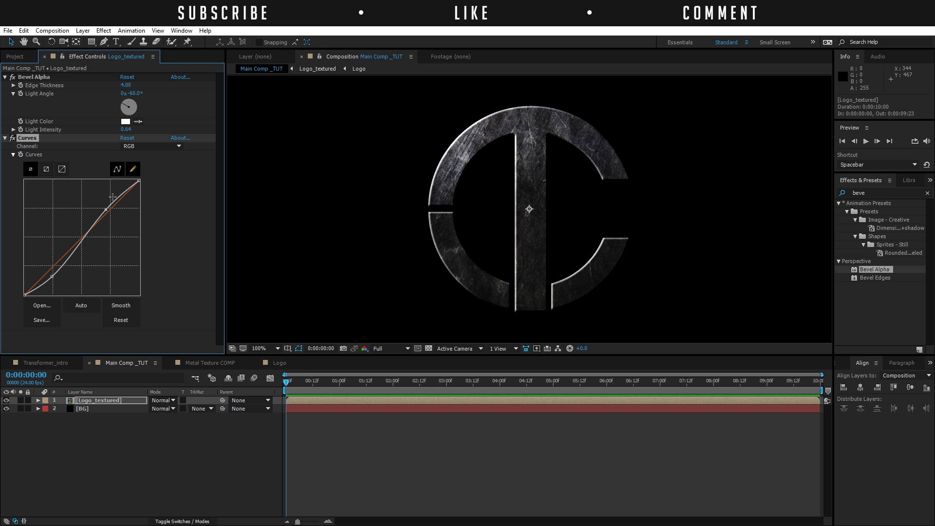
pyautogui.click(53, 276)
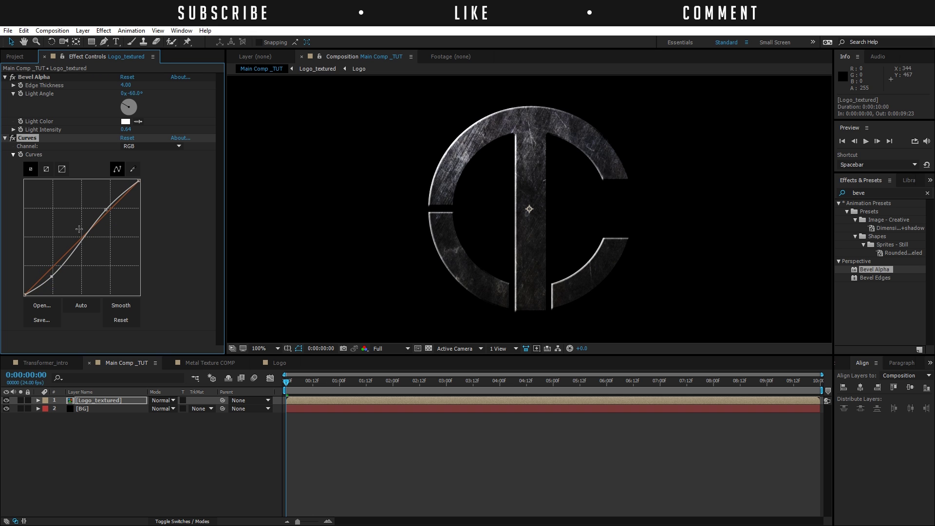
pyautogui.moveTo(106, 210); pyautogui.dragTo(101, 206)
pyautogui.click(150, 465)
pyautogui.click(12, 138)
pyautogui.click(13, 138)
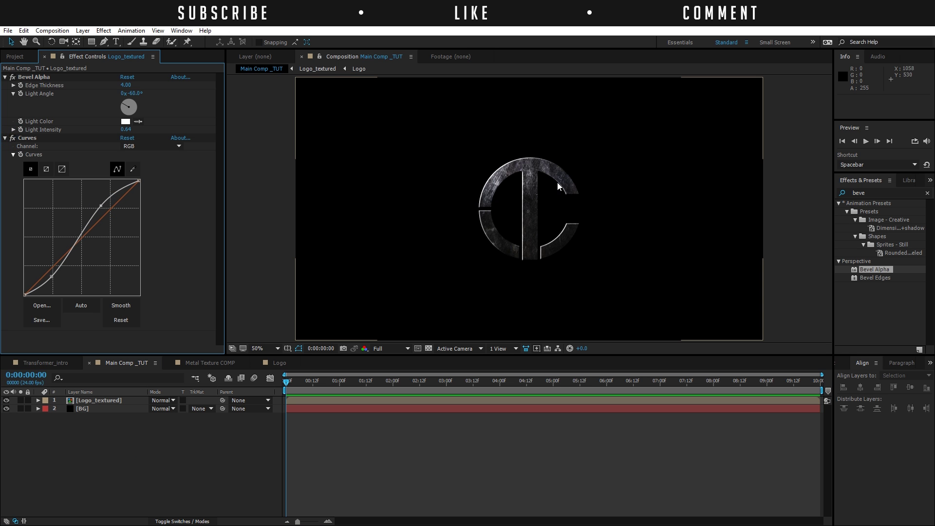
pyautogui.click(454, 451)
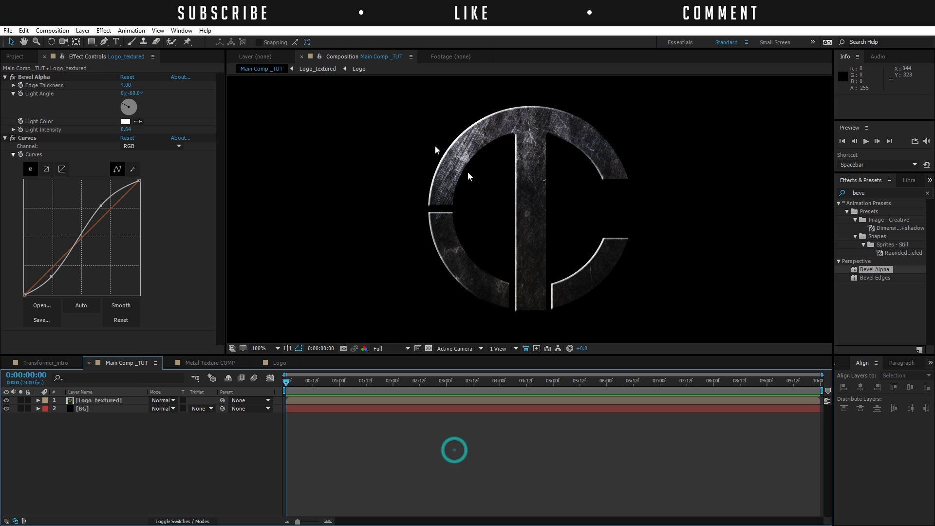
pyautogui.click(103, 30)
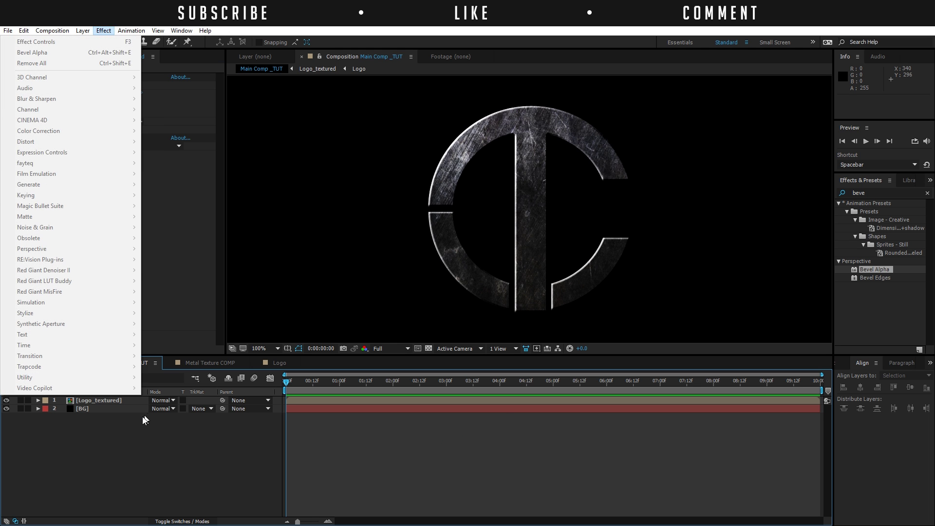
# - Add Unsharp Mask to Logo_textured with Radius 4 and Amount lowered to 46
pyautogui.click(116, 400)
pyautogui.click(104, 30)
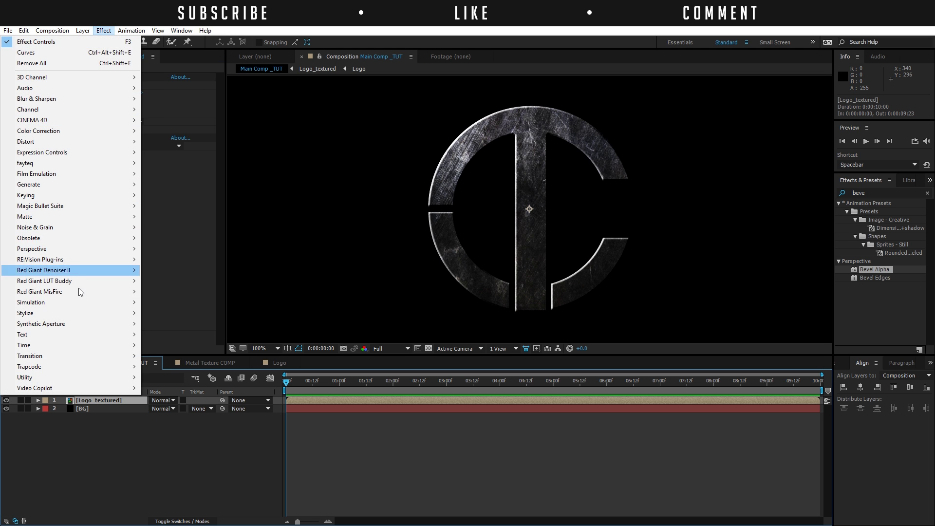
pyautogui.click(68, 98)
pyautogui.click(198, 269)
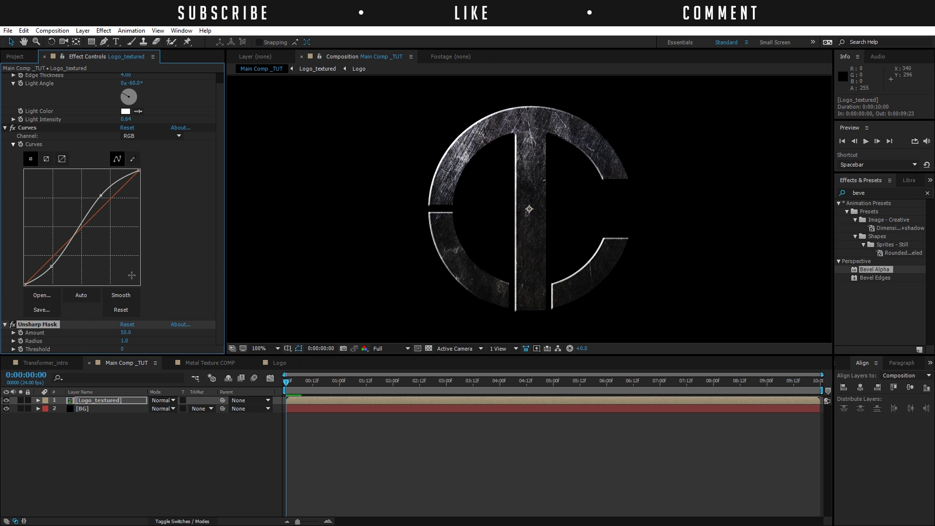
pyautogui.click(125, 333)
pyautogui.write('150')
pyautogui.press('Return')
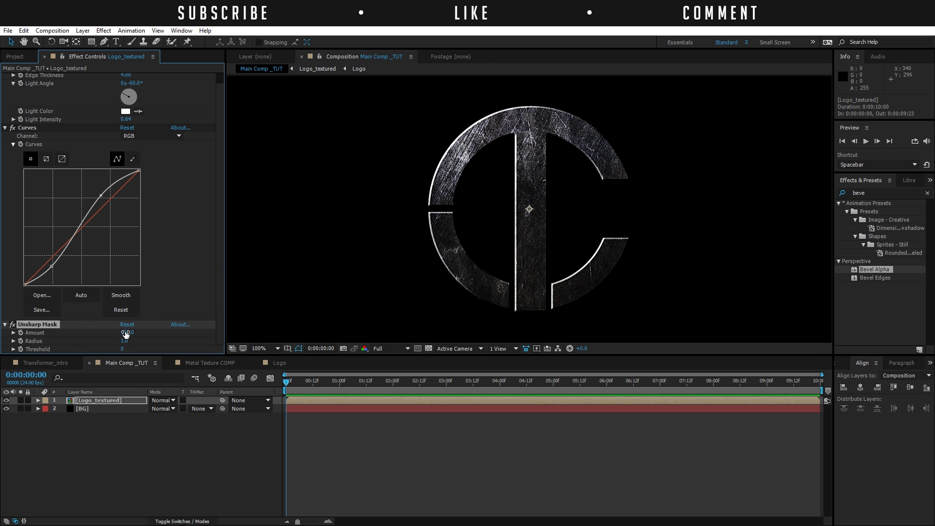
pyautogui.press('Return')
pyautogui.moveTo(130, 333); pyautogui.dragTo(61, 337)
# - Compare Unsharp Mask on and off, then collapse the Curves and Bevel Alpha settings
pyautogui.click(13, 324)
pyautogui.click(13, 325)
pyautogui.click(466, 427)
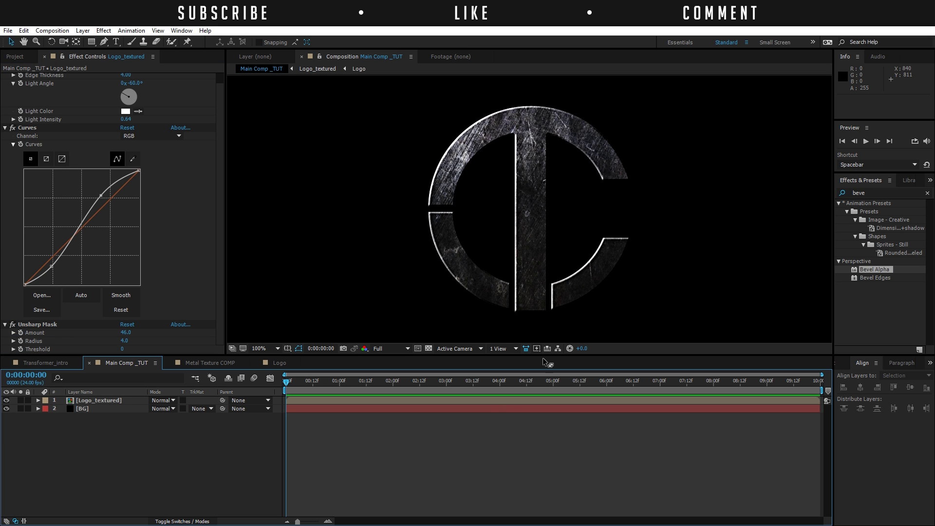
pyautogui.click(5, 128)
pyautogui.click(6, 77)
pyautogui.click(5, 93)
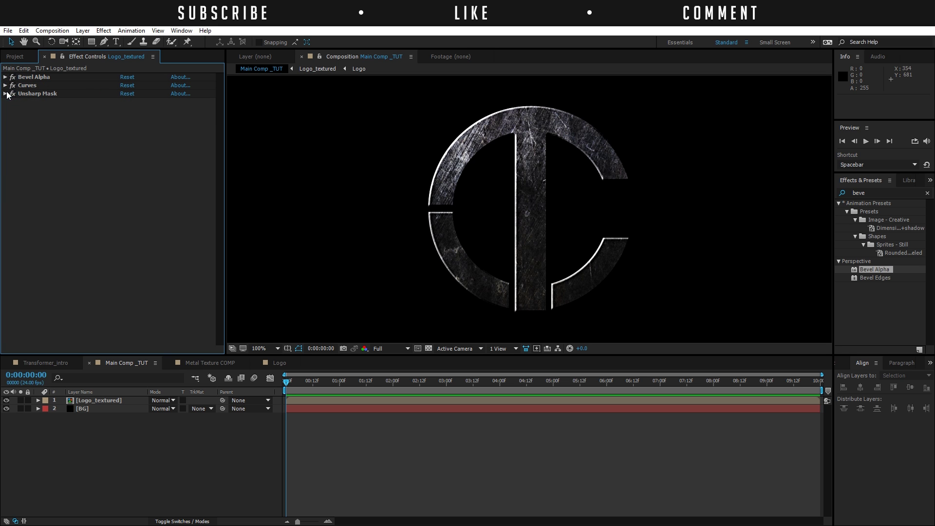
pyautogui.press(',')
pyautogui.press(',')
pyautogui.press(',')
pyautogui.press(',')
pyautogui.press('.')
pyautogui.press('.')
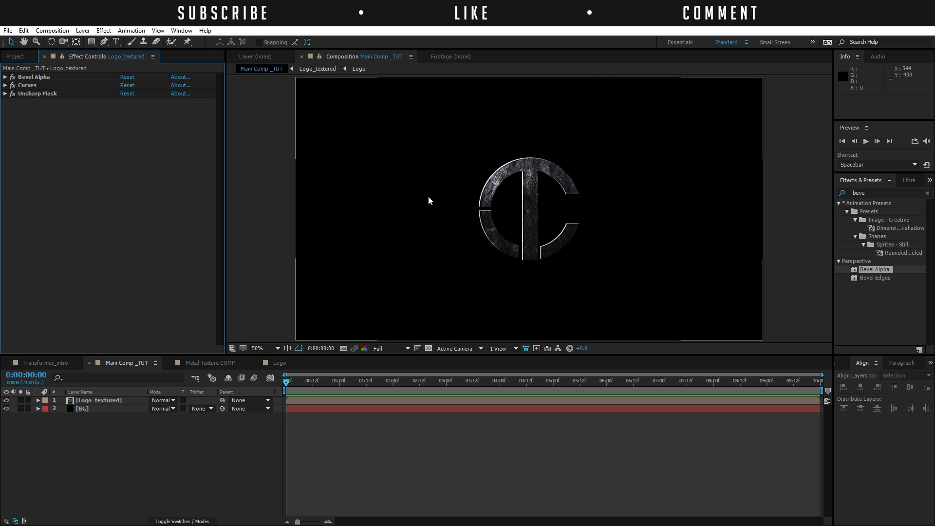
pyautogui.press('.')
pyautogui.press('.')
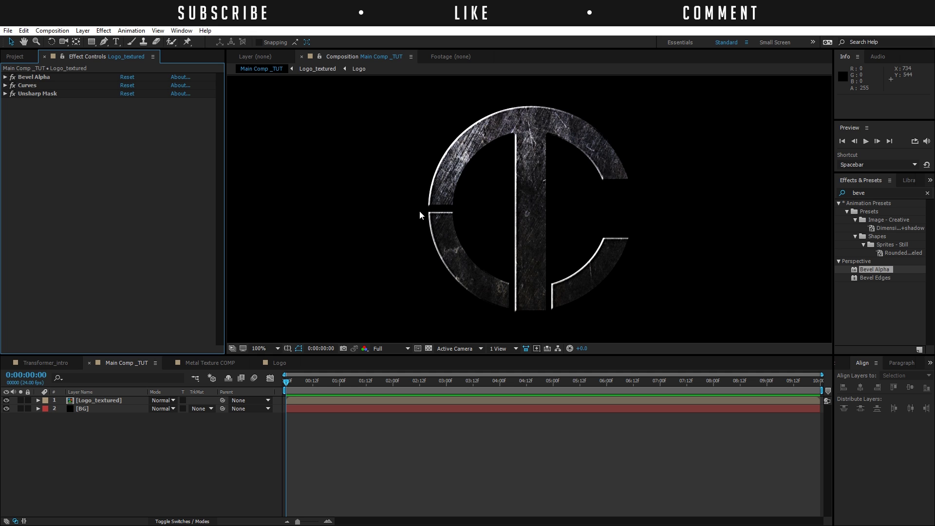
# - Apply Card Dance, found by searching 'card da', to Logo_textured and set the time to 0:00:02:06
pyautogui.click(114, 401)
pyautogui.click(877, 193)
pyautogui.write('card da')
pyautogui.moveTo(875, 212); pyautogui.dragTo(534, 187)
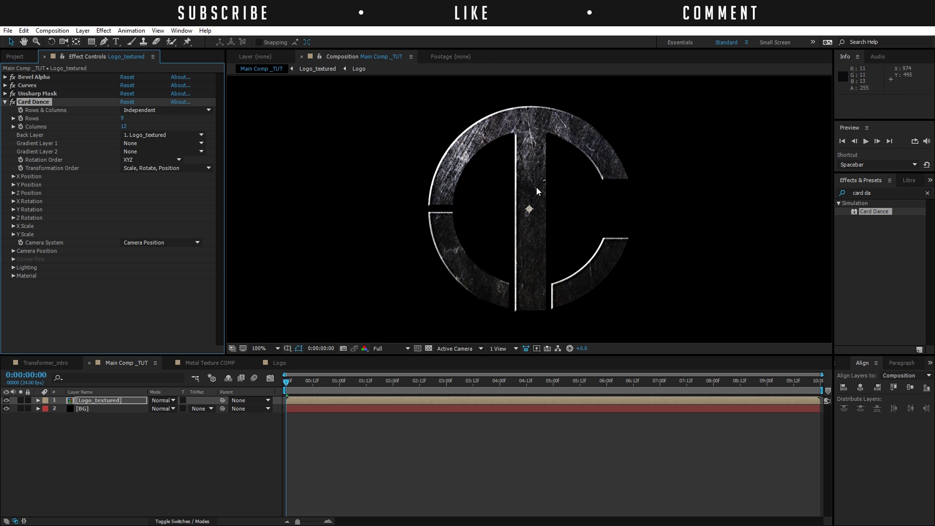
pyautogui.moveTo(292, 390); pyautogui.dragTo(407, 390)
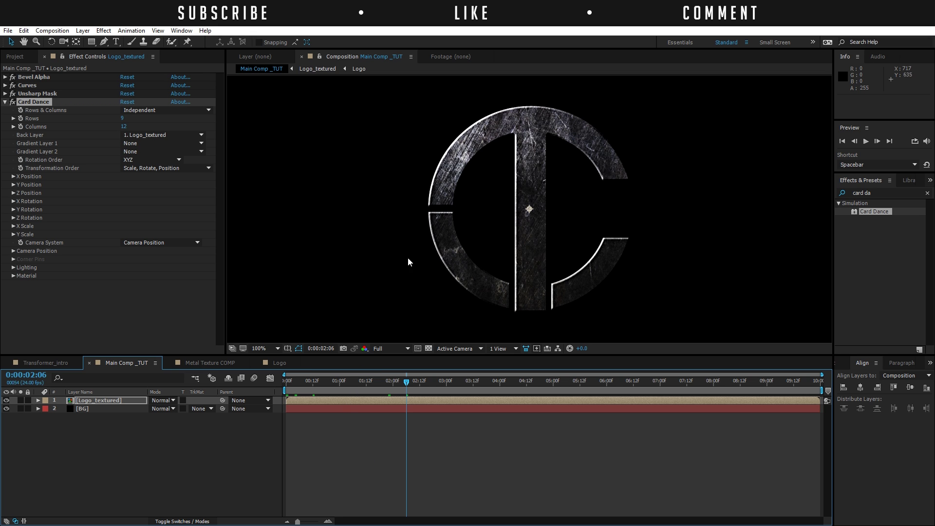
# - Create a new solid layer named Noise
pyautogui.click(82, 31)
pyautogui.moveTo(78, 41)
pyautogui.click(205, 53)
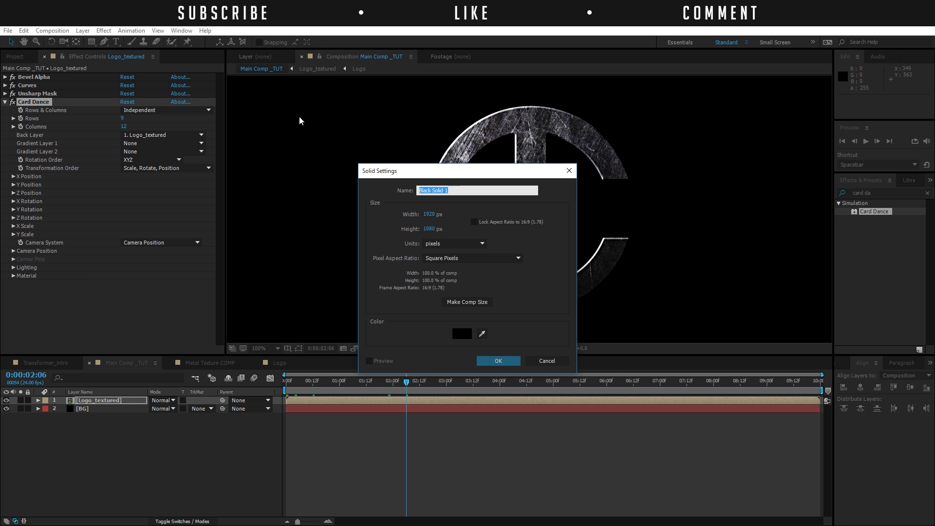
pyautogui.write('Noise')
pyautogui.press('Return')
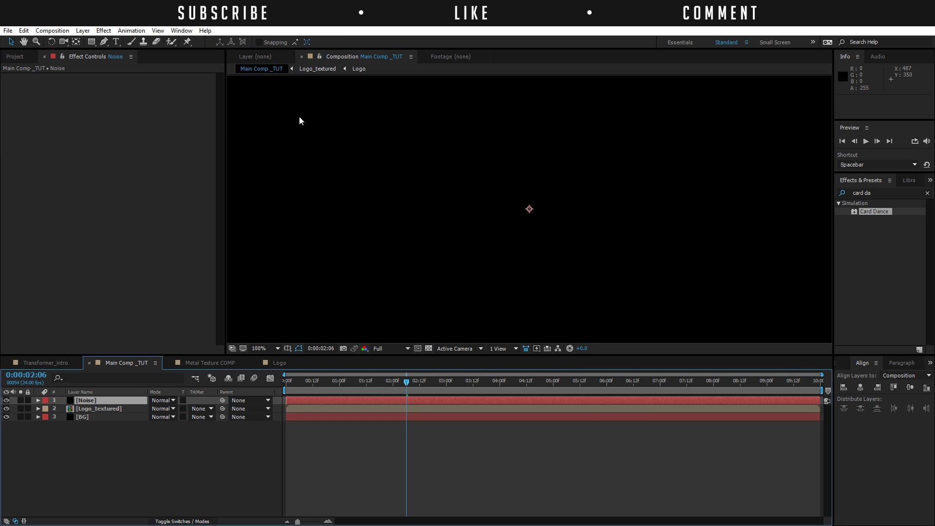
# - Apply Fractal Noise to the Noise solid and set its Contrast to 125
pyautogui.click(104, 30)
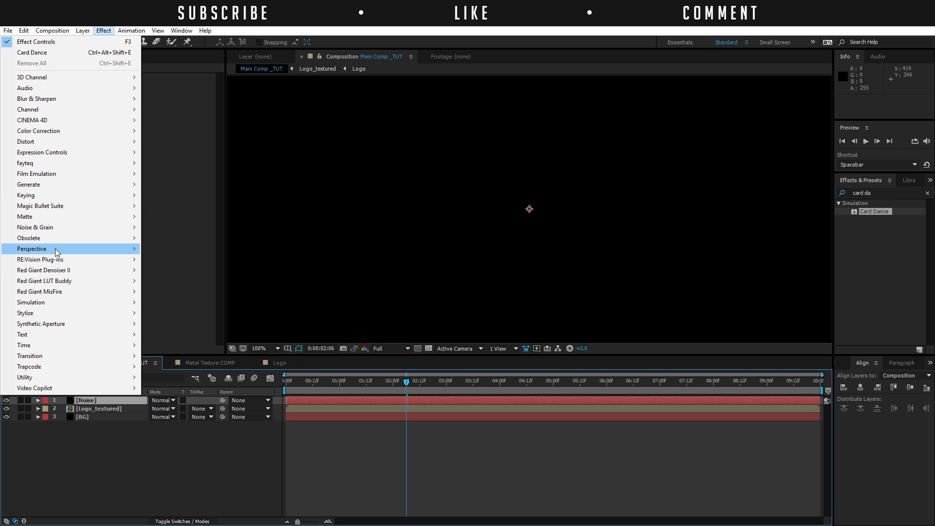
pyautogui.moveTo(53, 227)
pyautogui.click(178, 247)
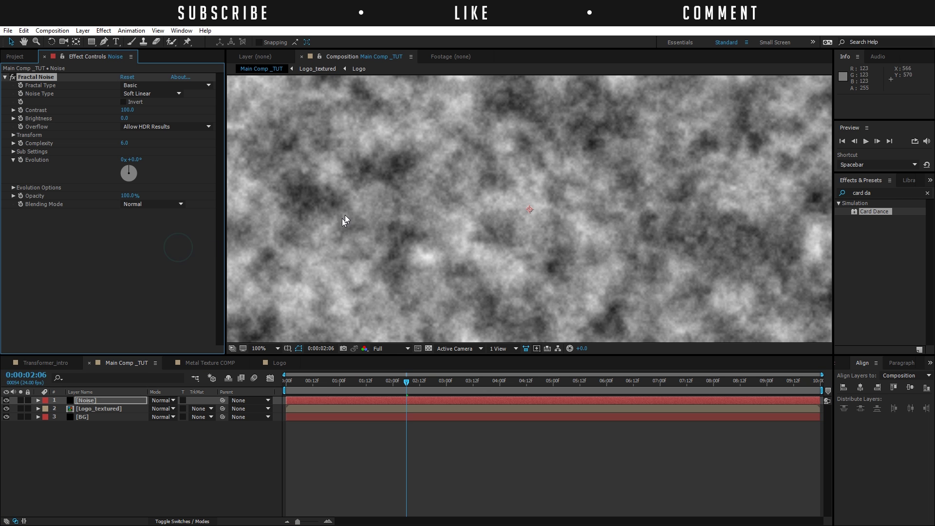
pyautogui.click(122, 110)
pyautogui.write('125')
pyautogui.press('Return')
# - Set Fractal Noise Complexity to 10 and Transform Scale to 200
pyautogui.click(125, 143)
pyautogui.write('10')
pyautogui.press('Return')
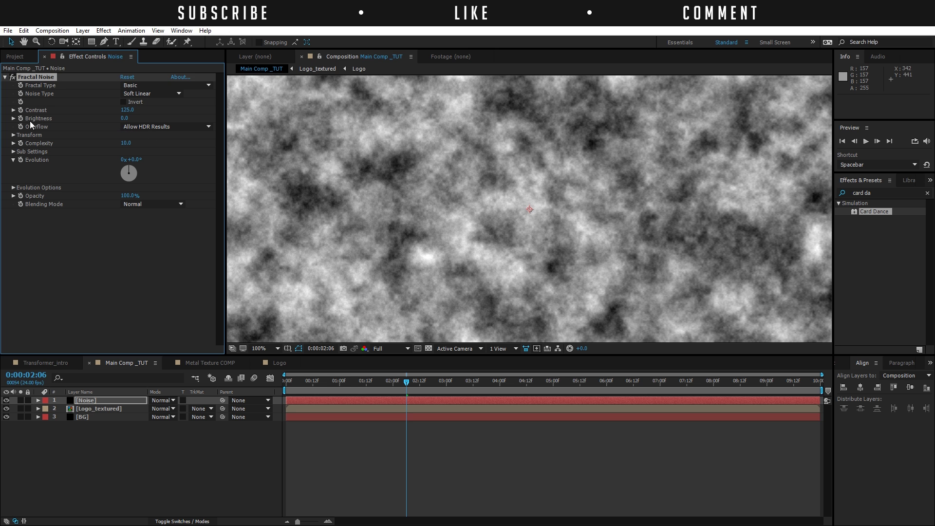
pyautogui.click(13, 135)
pyautogui.click(125, 160)
pyautogui.write('200')
pyautogui.press('Return')
pyautogui.scroll(-2, 438, 207)
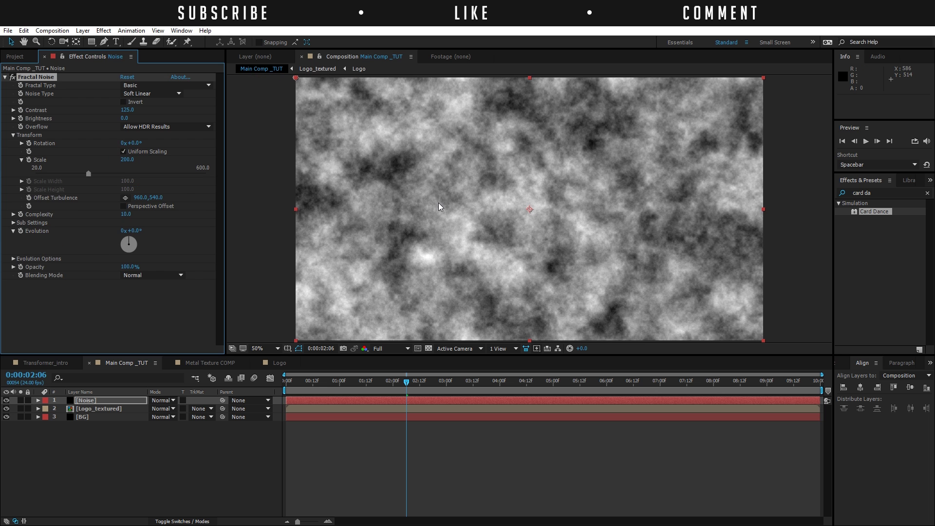
# - Pre-compose the Noise layer as Fractal Noise COMP
pyautogui.click(95, 401)
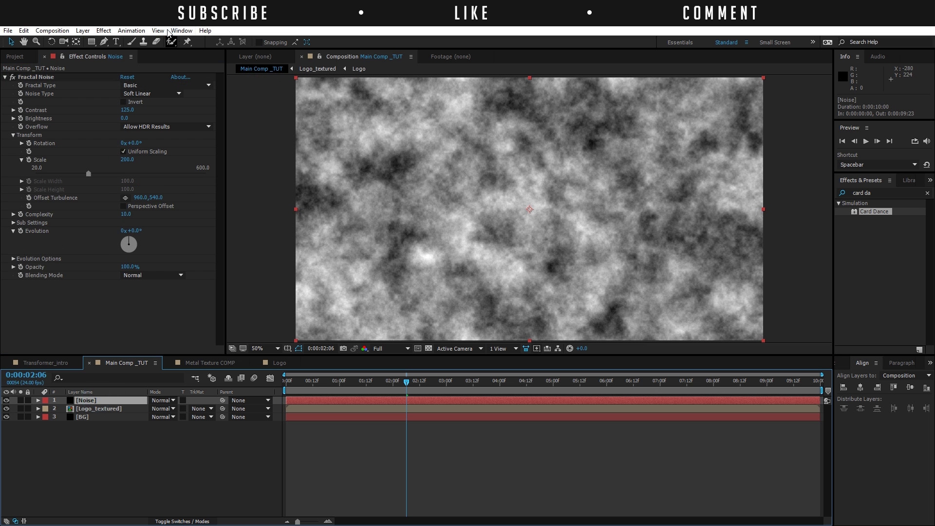
pyautogui.click(83, 31)
pyautogui.click(34, 396)
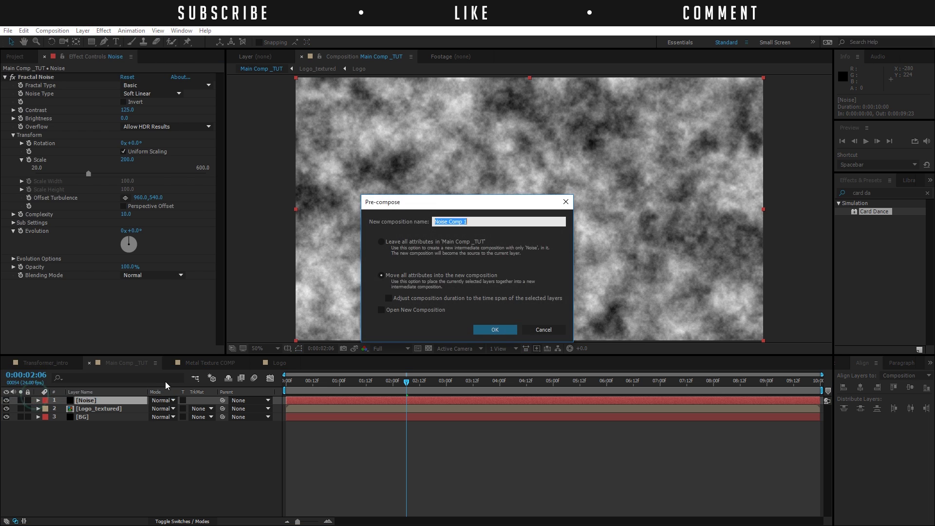
pyautogui.write('Fractal')
pyautogui.click(495, 330)
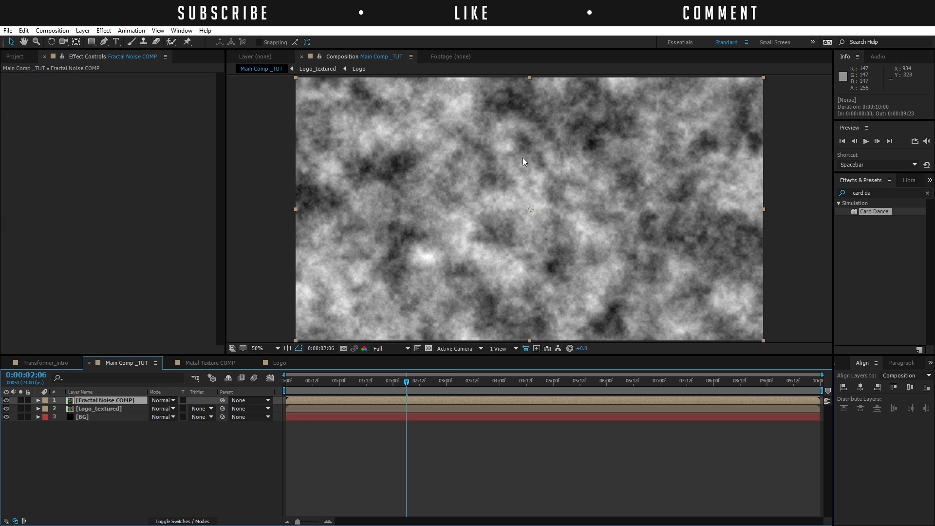
# - Hide Fractal Noise COMP and set Logo_textured's Card Dance to Columns Follows Rows with 50 rows
pyautogui.click(7, 401)
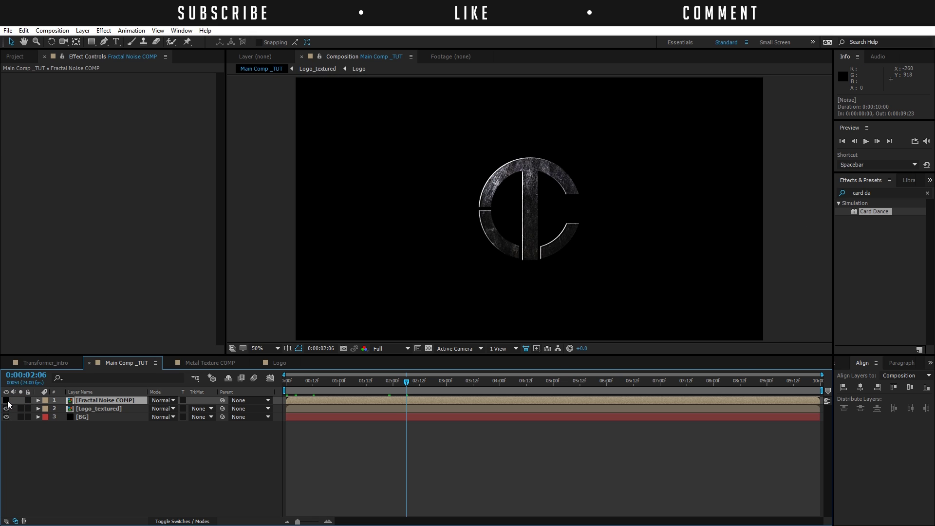
pyautogui.click(98, 410)
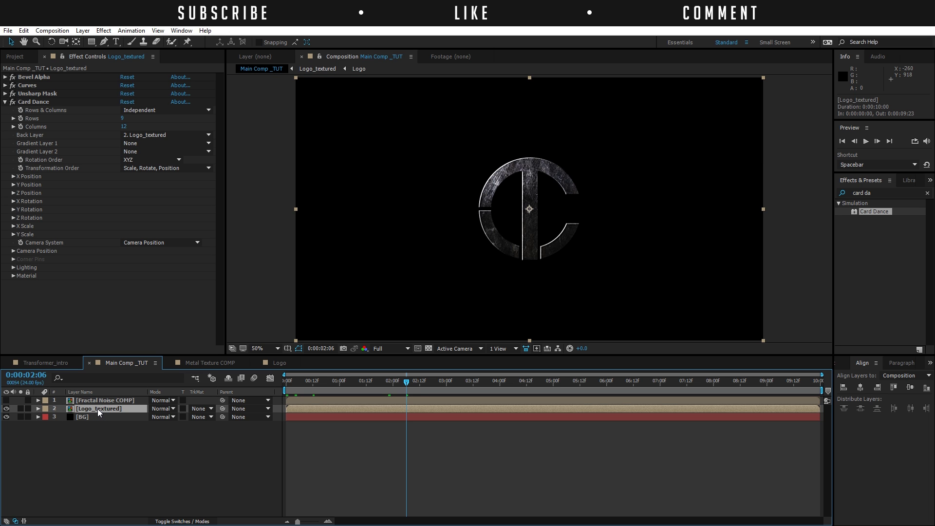
pyautogui.click(141, 111)
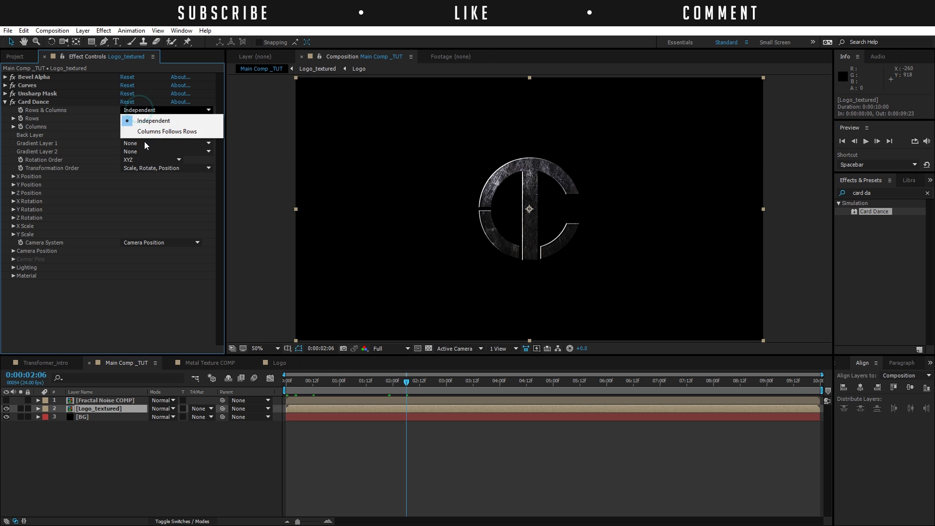
pyautogui.click(139, 132)
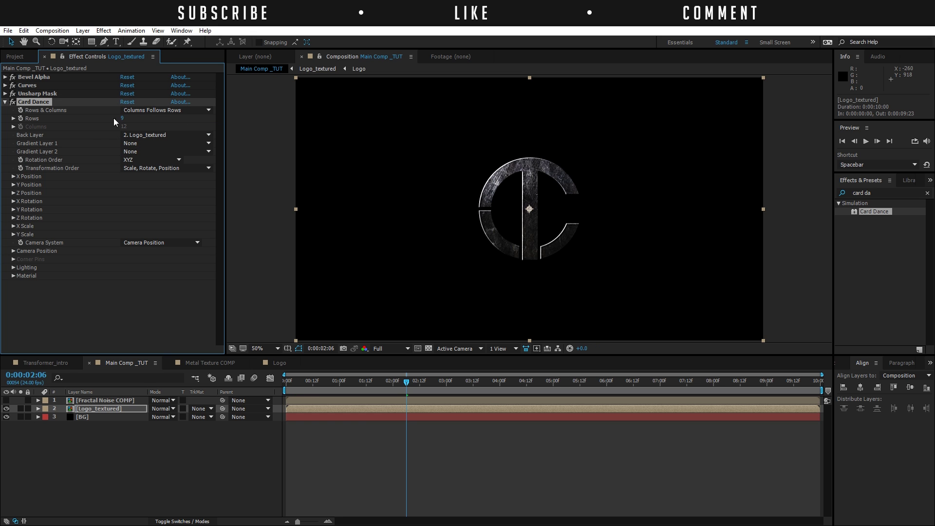
pyautogui.click(124, 121)
pyautogui.write('50')
pyautogui.press('Return')
# - Set Card Dance Gradient Layer 1 to Fractal Noise COMP and drive Z Position by Intensity 1
pyautogui.click(131, 143)
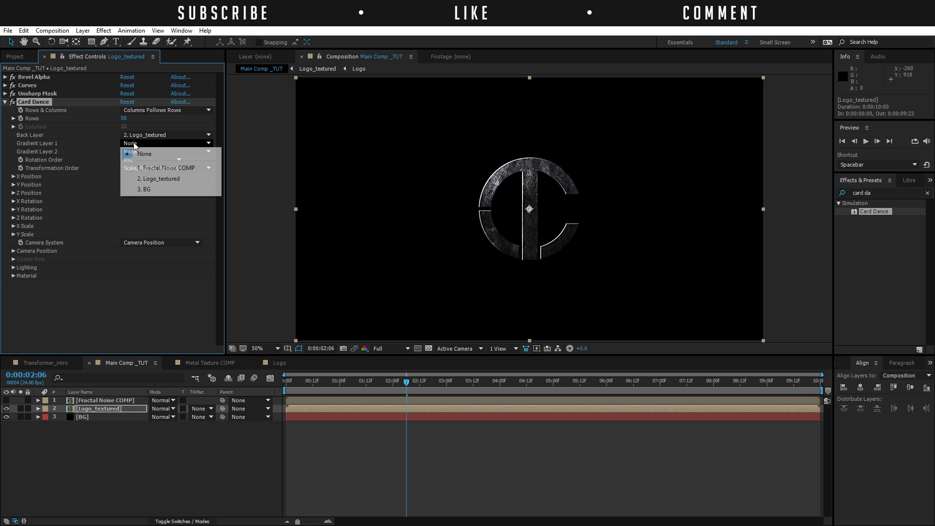
pyautogui.click(180, 169)
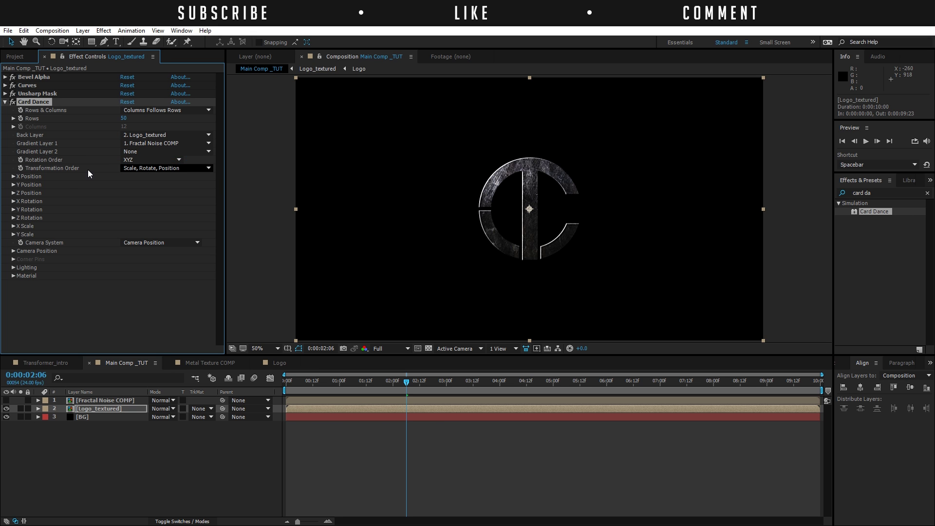
pyautogui.click(14, 193)
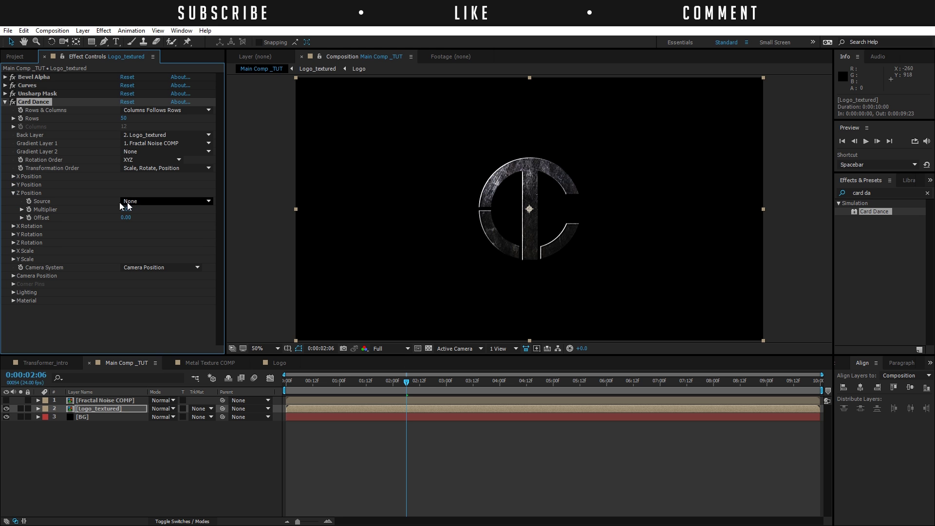
pyautogui.click(146, 201)
pyautogui.click(145, 224)
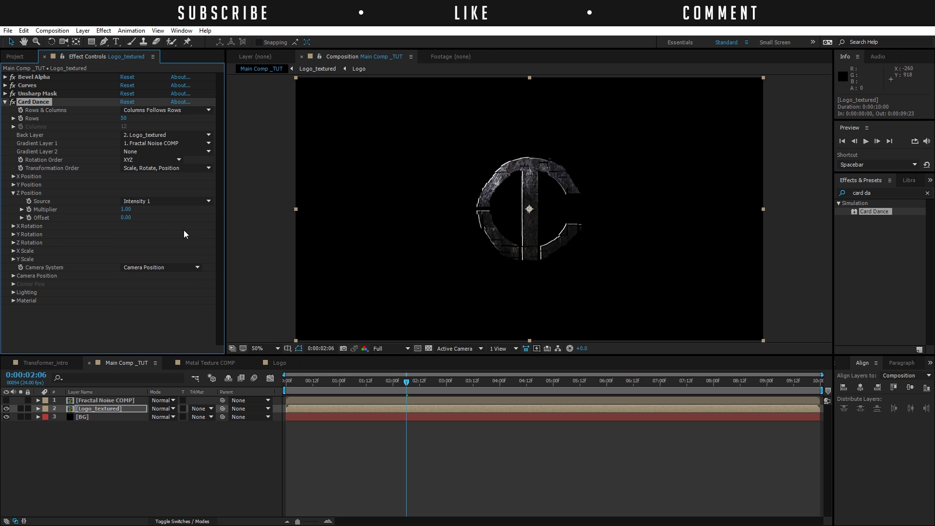
# - Raise the Card Dance Z Position multiplier to about 10.2 and enter 100 for Rows
pyautogui.moveTo(127, 210); pyautogui.dragTo(193, 230)
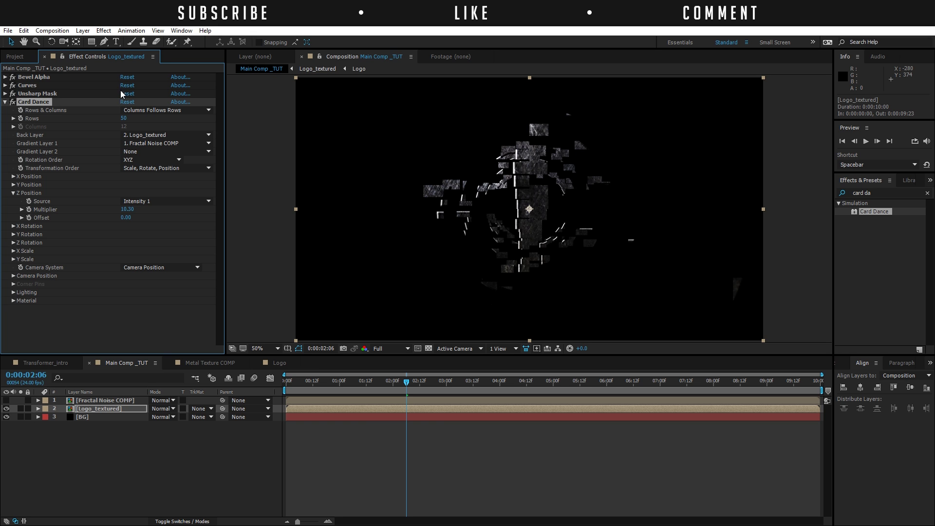
pyautogui.click(124, 119)
pyautogui.write('100')
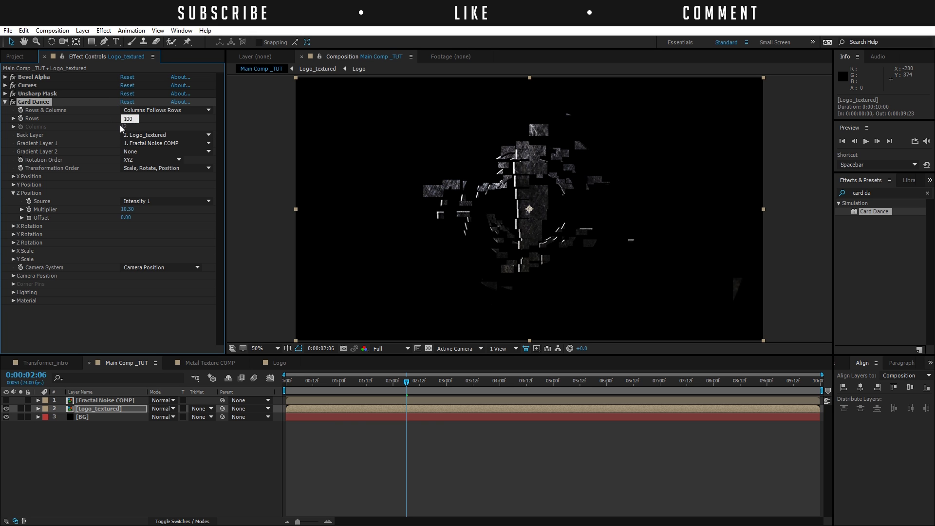